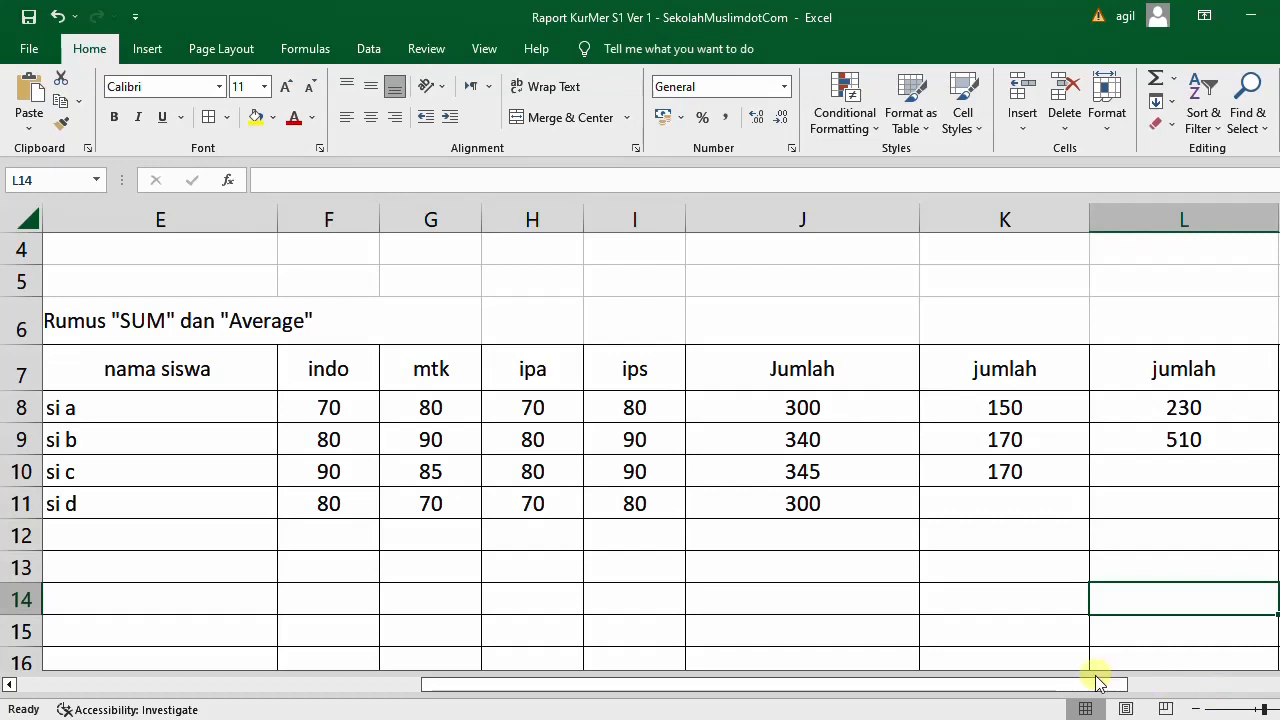
- Enter =average(F8:I8) in cell M8 to average the four subject scores of si a in the Rata-rata column
left_click_drag(1097, 682, 1125, 686)
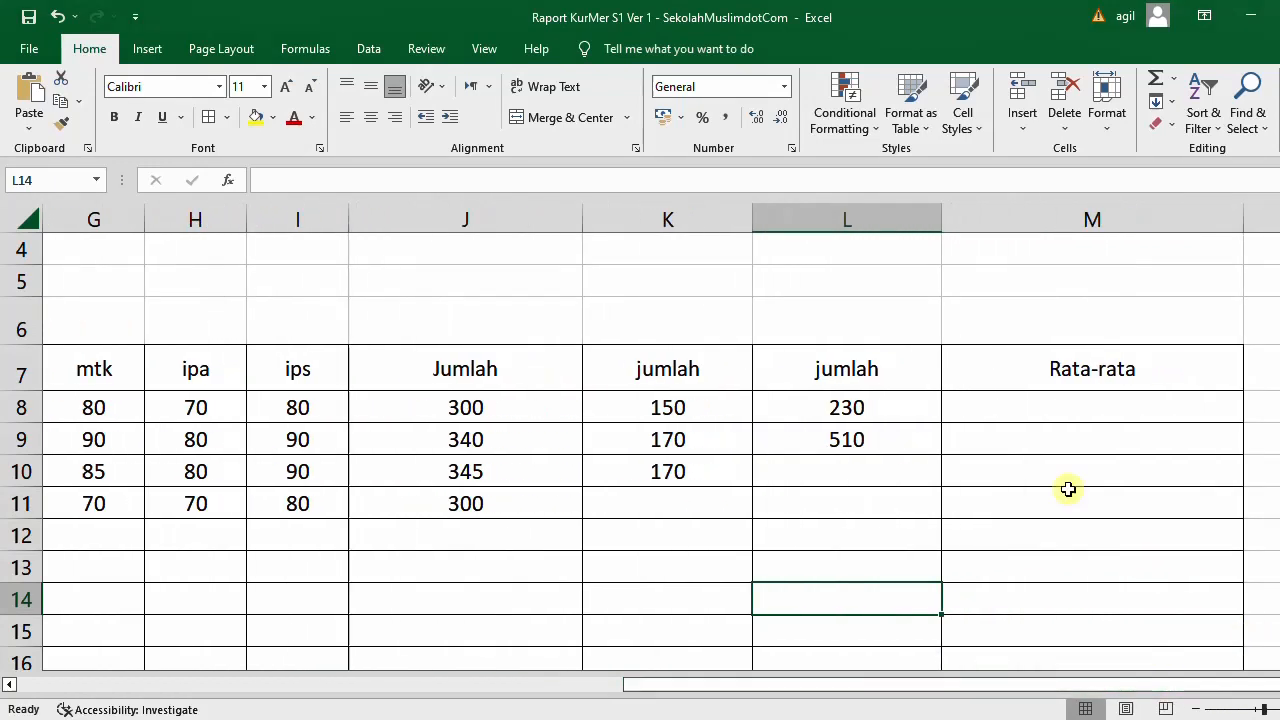
left_click(1029, 401)
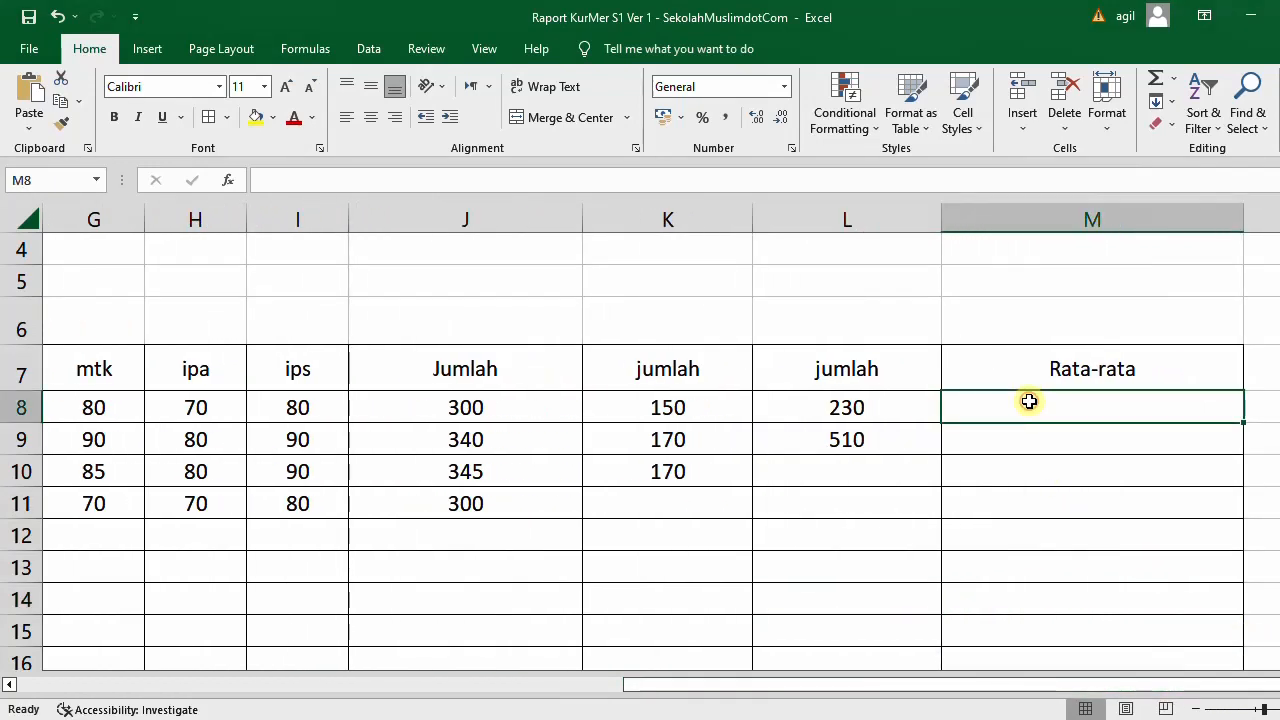
type("=av")
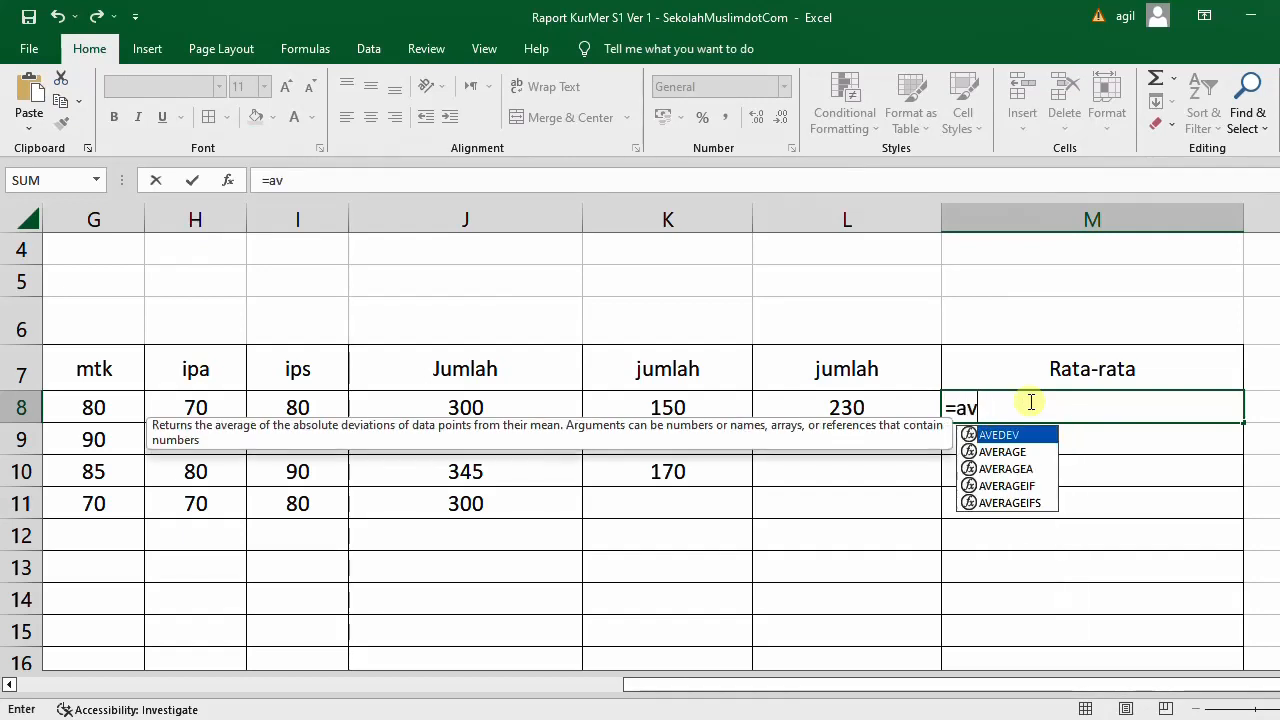
type("erage")
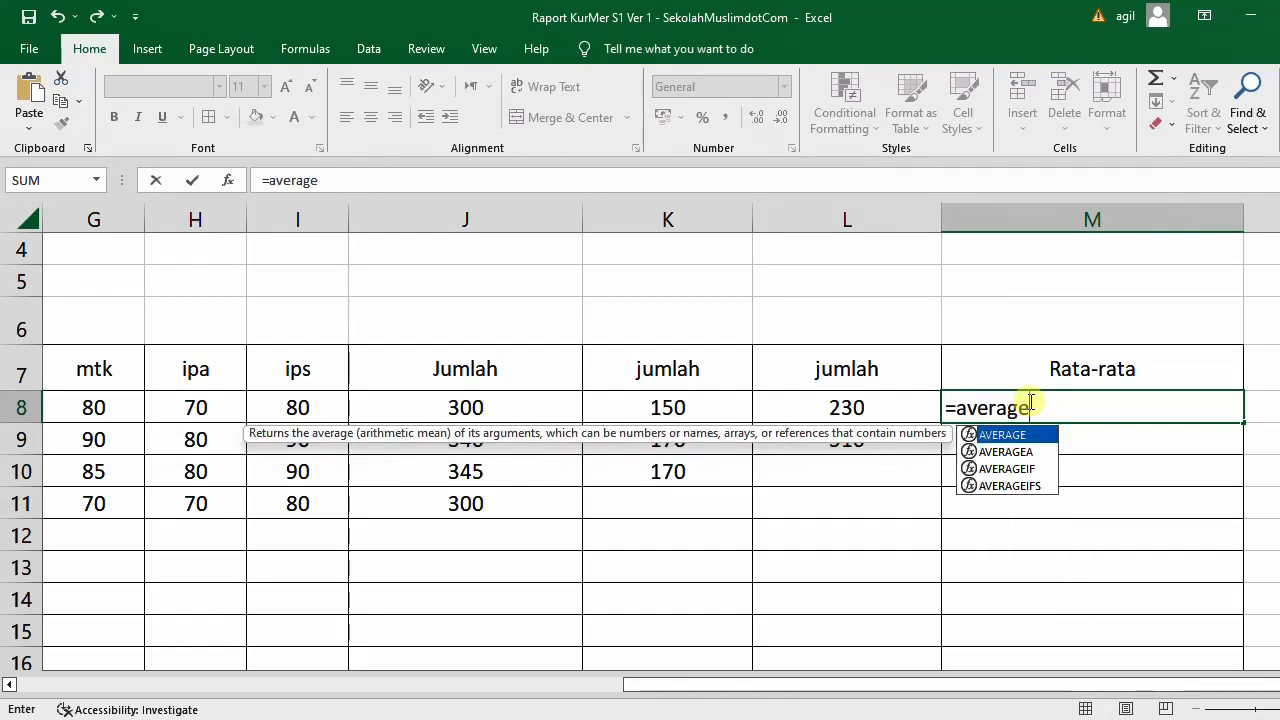
type("(")
left_click_drag(820, 692, 605, 693)
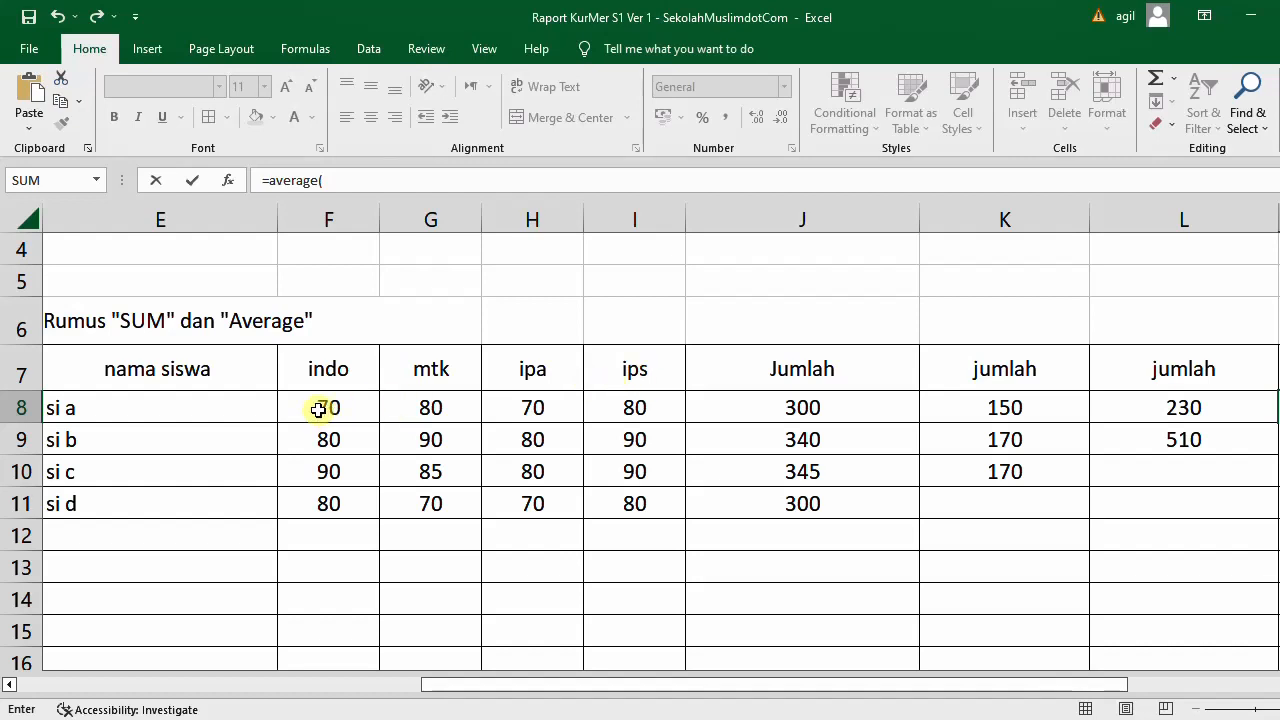
left_click_drag(318, 408, 613, 414)
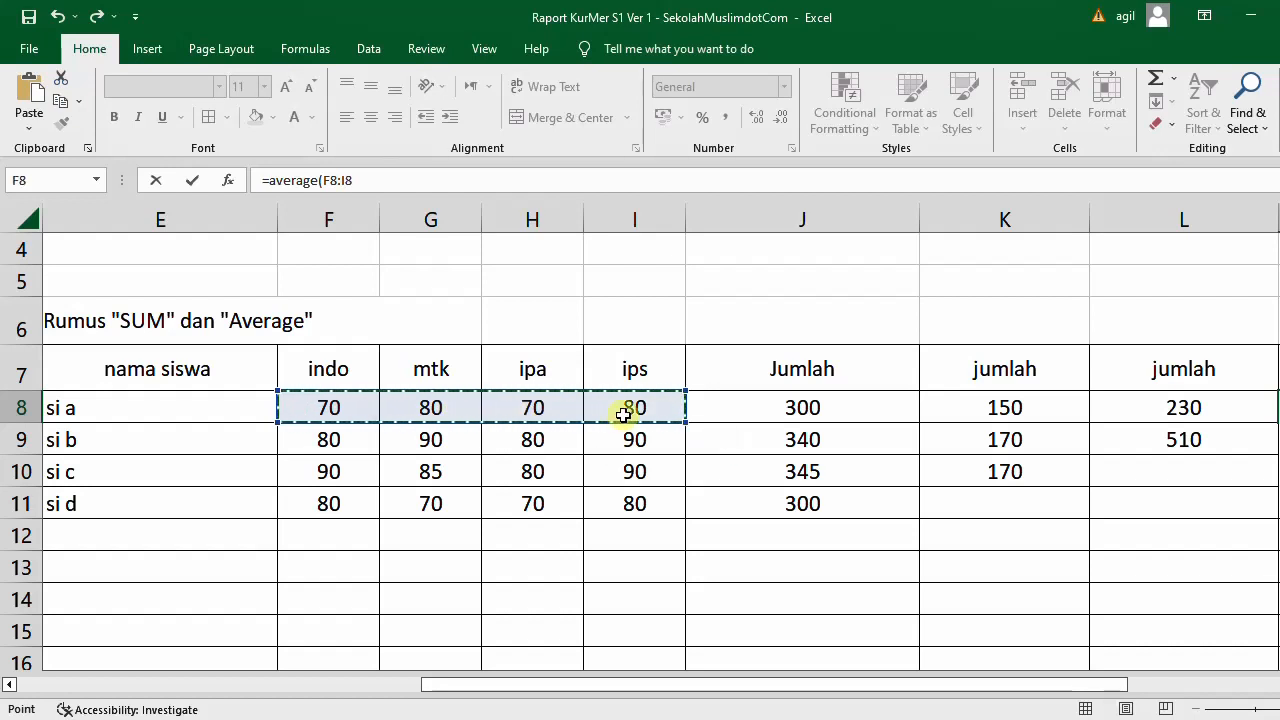
left_click_drag(1043, 688, 1134, 692)
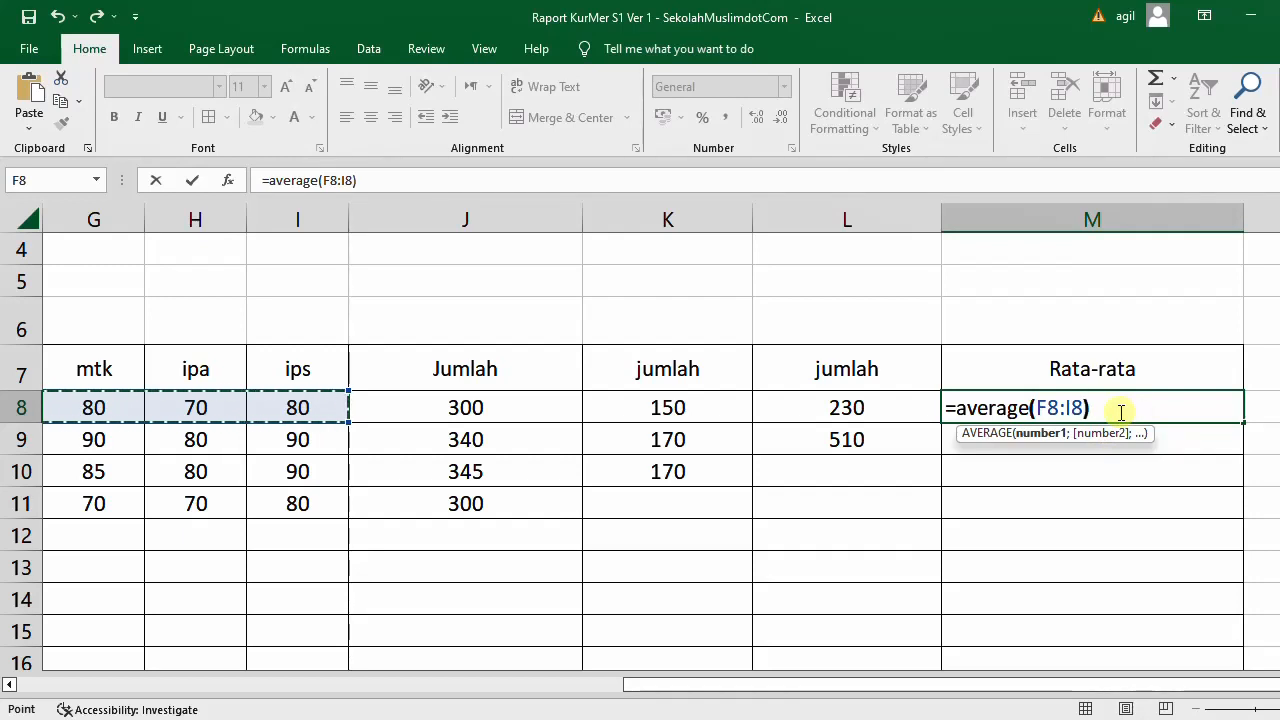
key("Return")
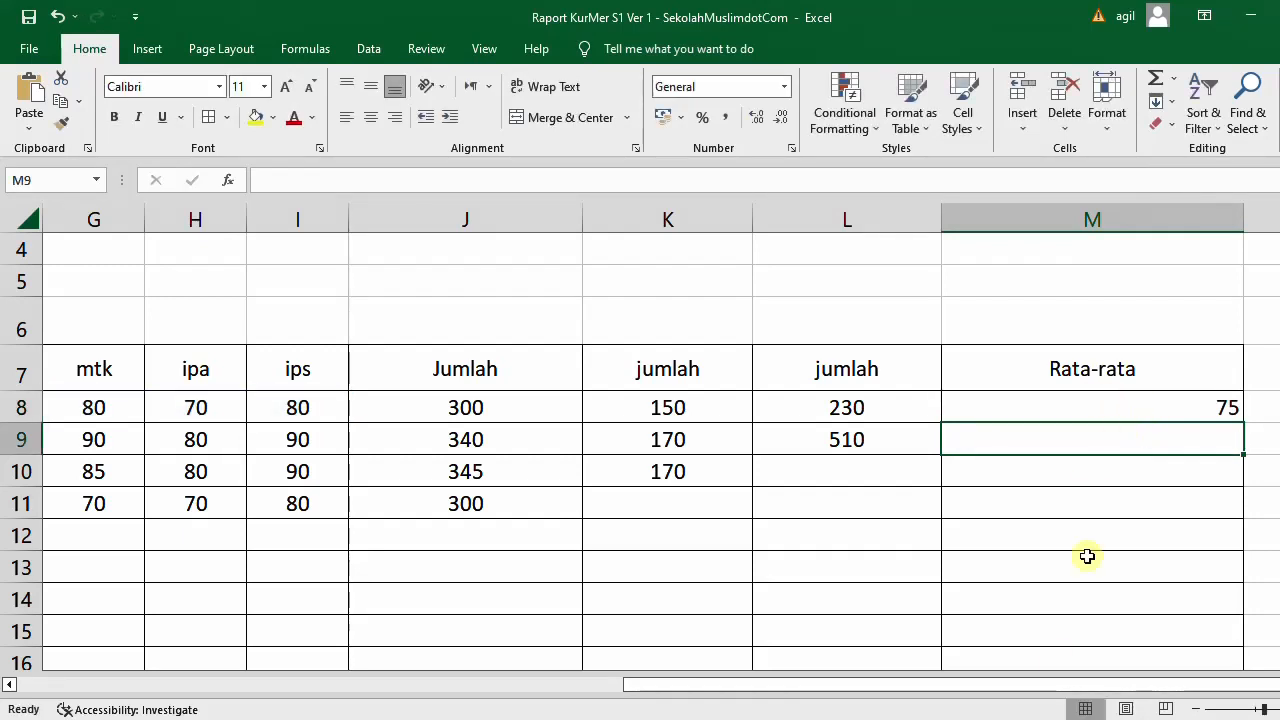
- Enter =average(f9:i9) in cell M9 to average the four subject scores of si b
left_click_drag(1037, 689, 802, 690)
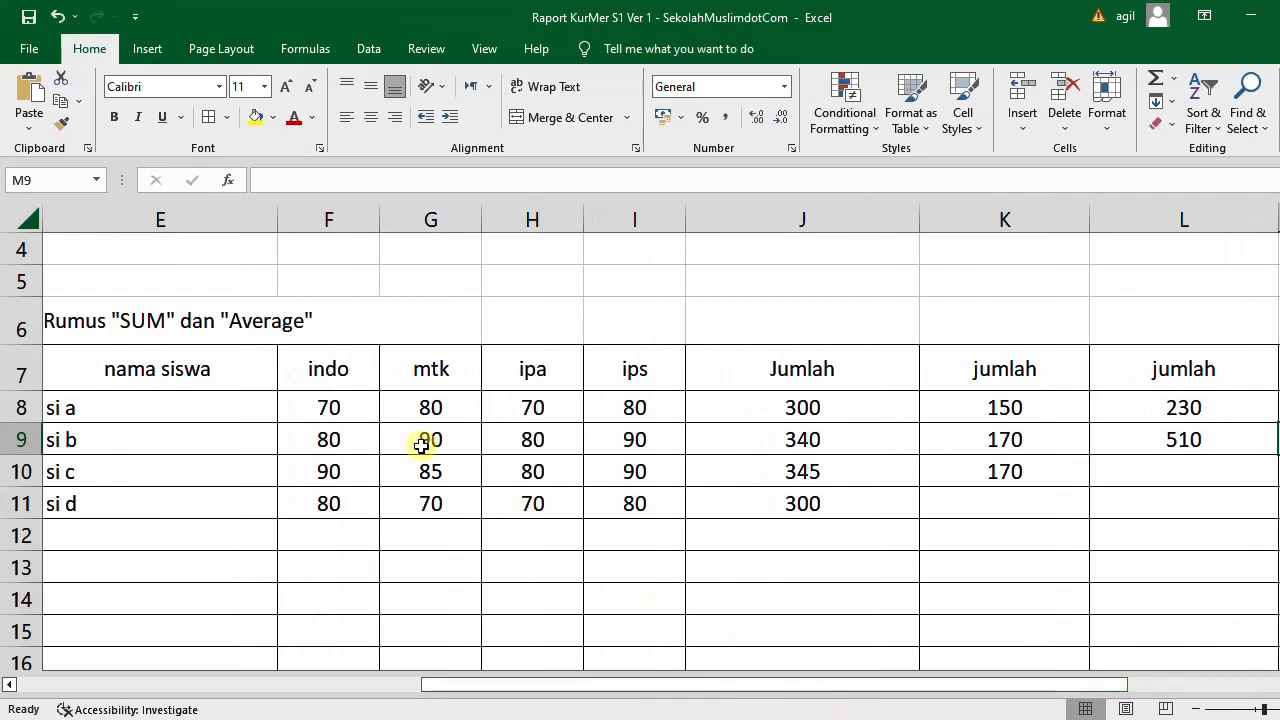
left_click_drag(309, 430, 649, 441)
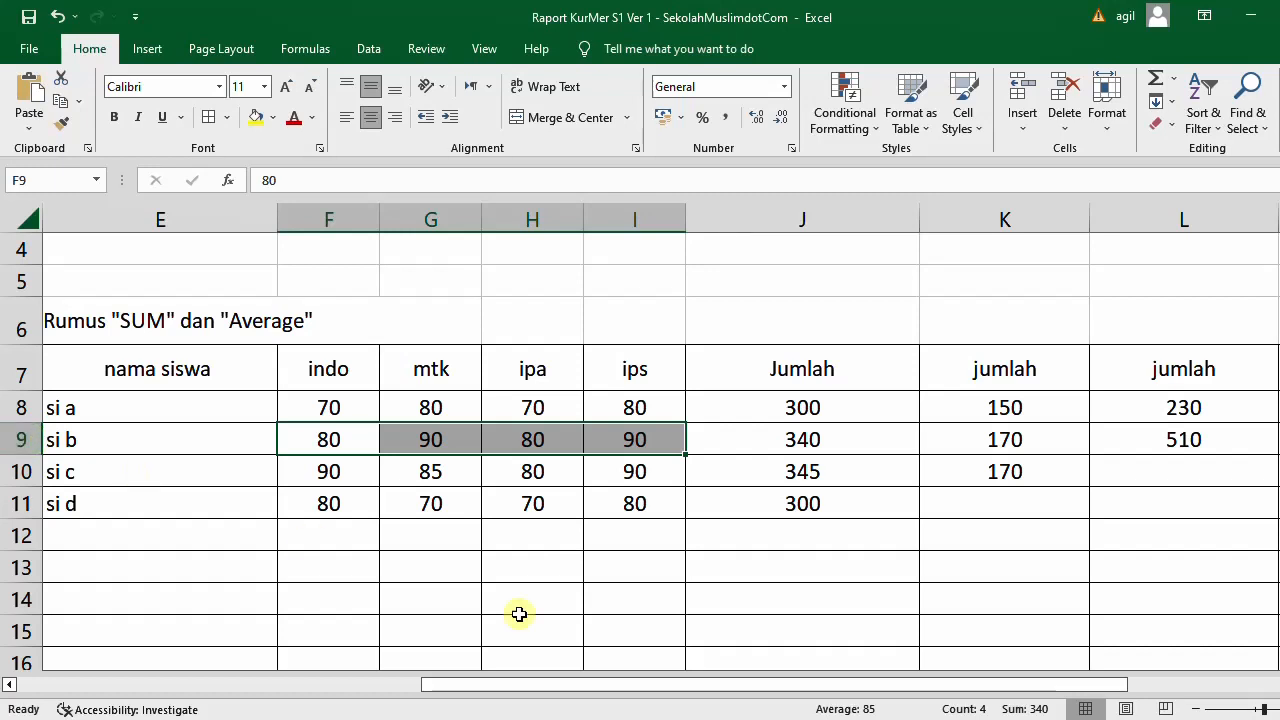
left_click_drag(739, 685, 1110, 712)
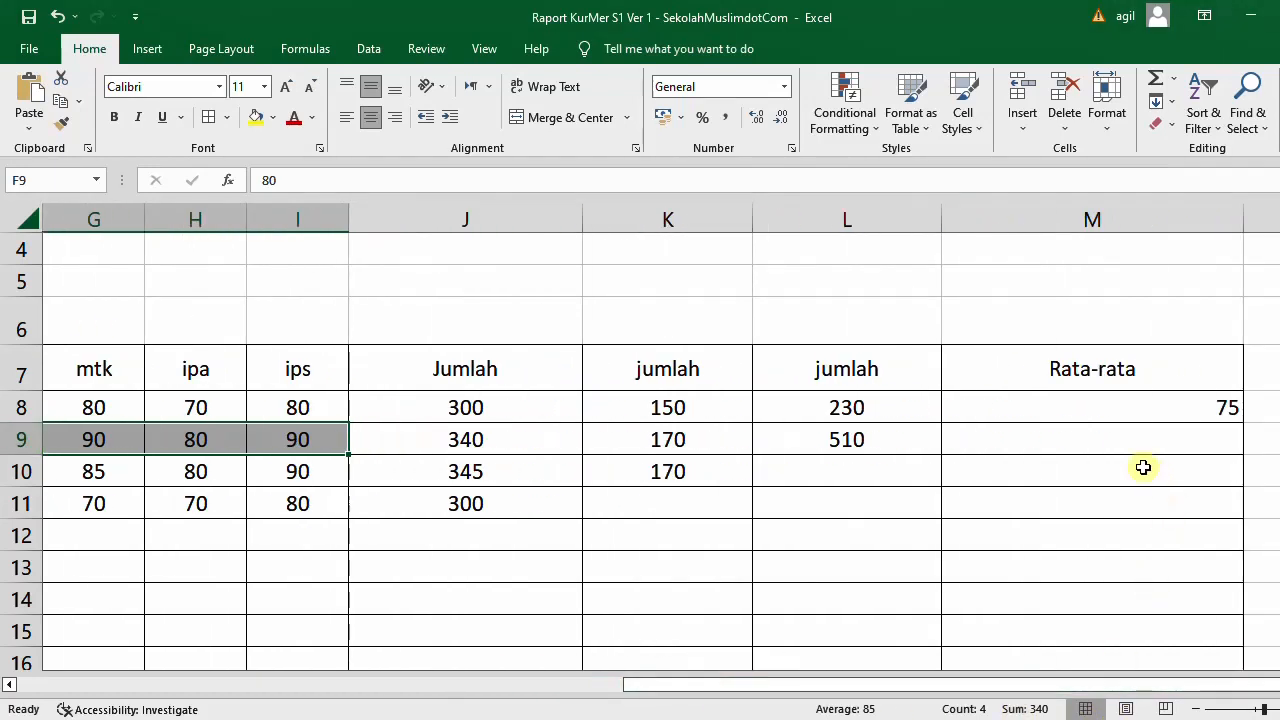
left_click(1154, 406)
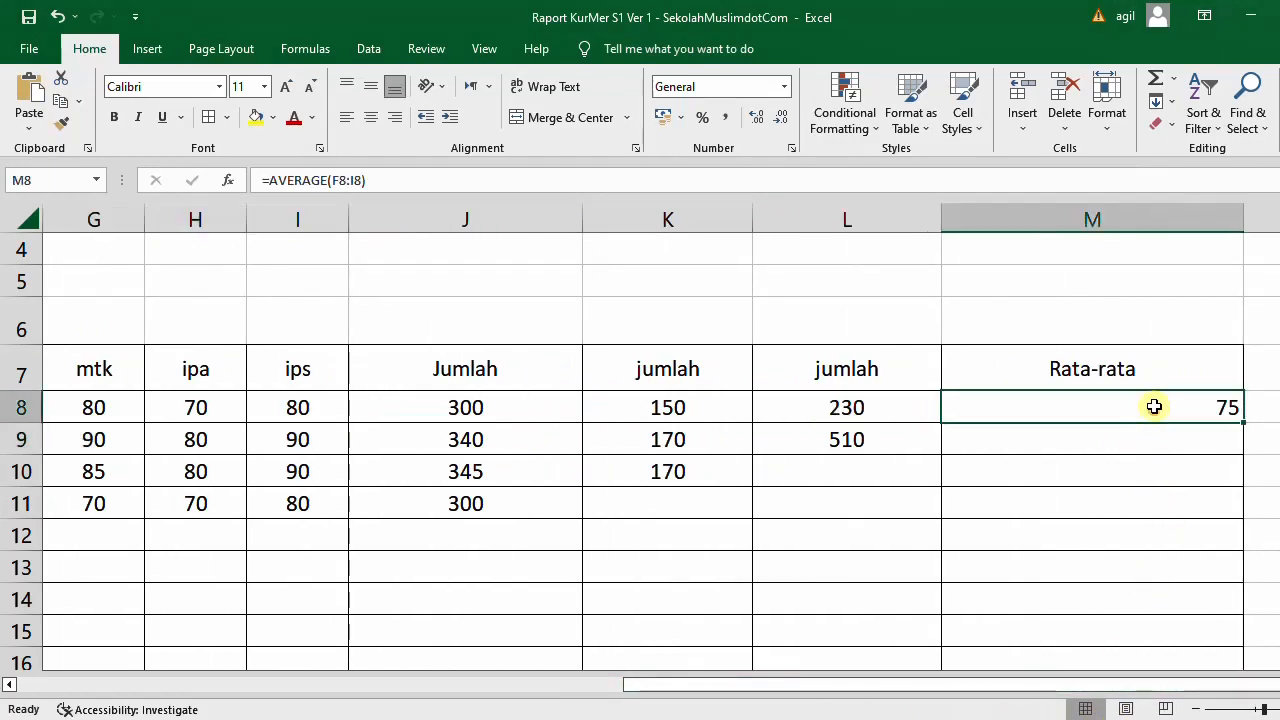
left_click(1103, 444)
type("=")
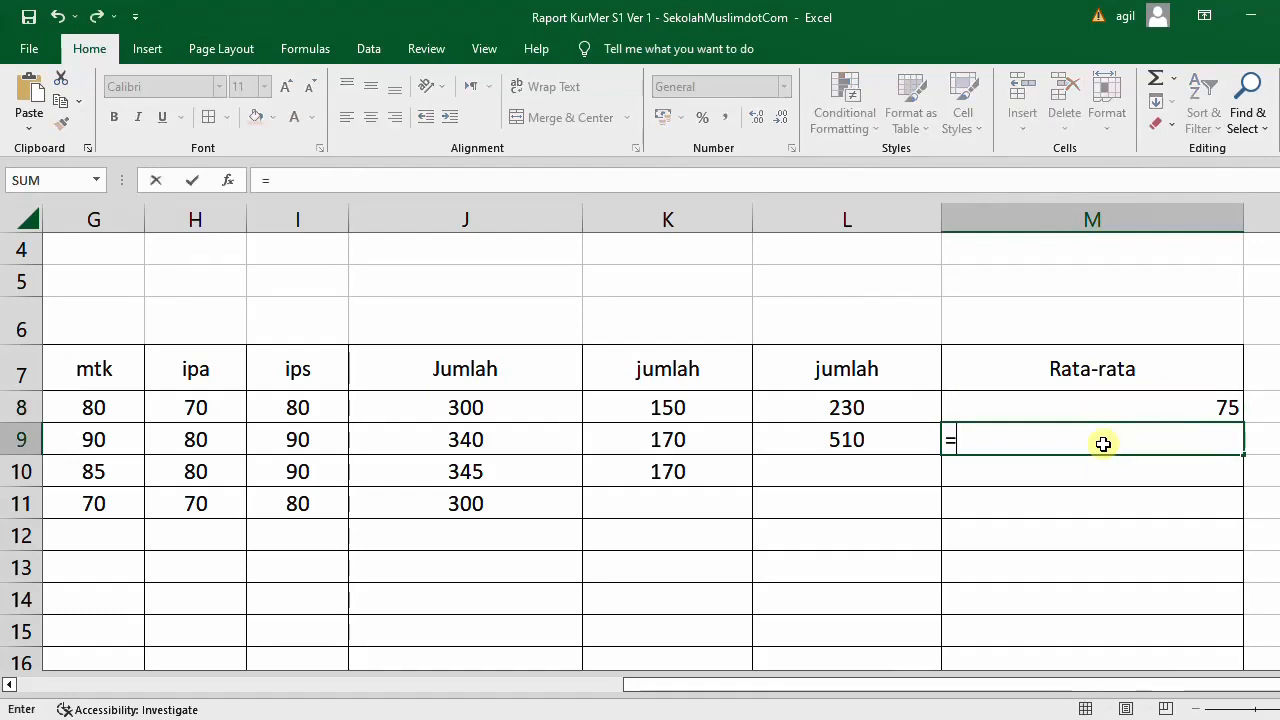
type("average(")
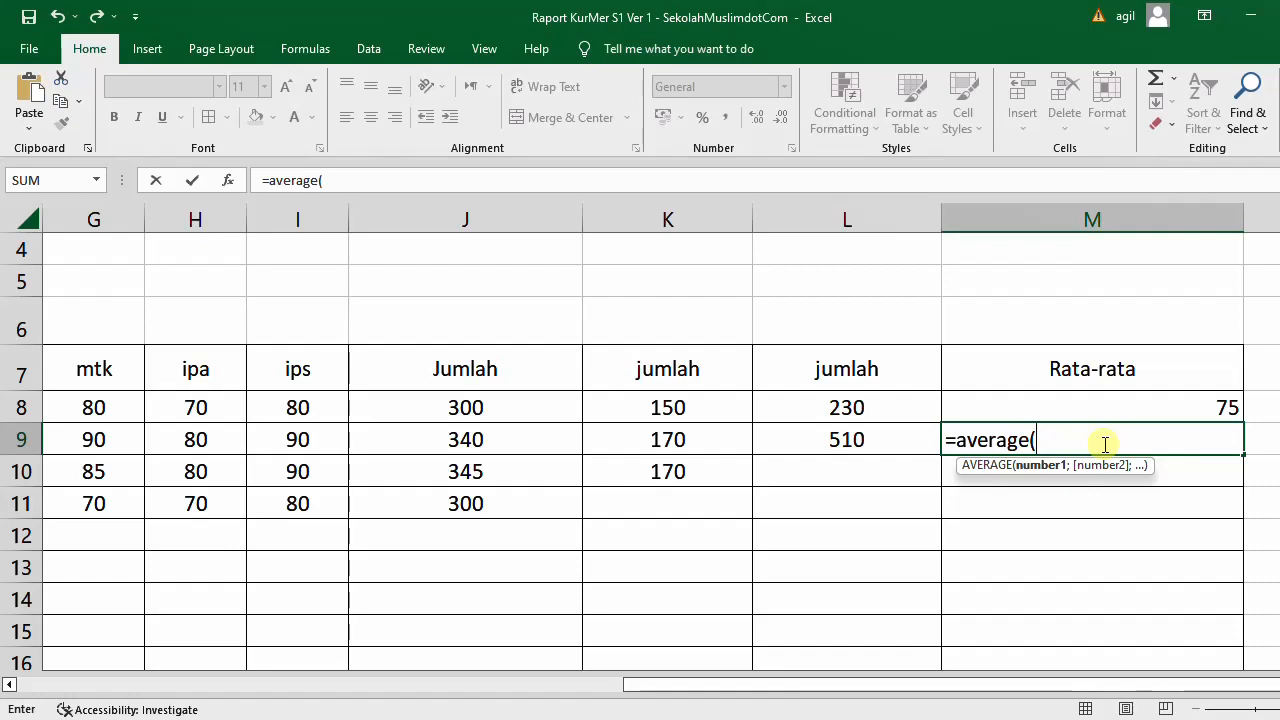
type("f")
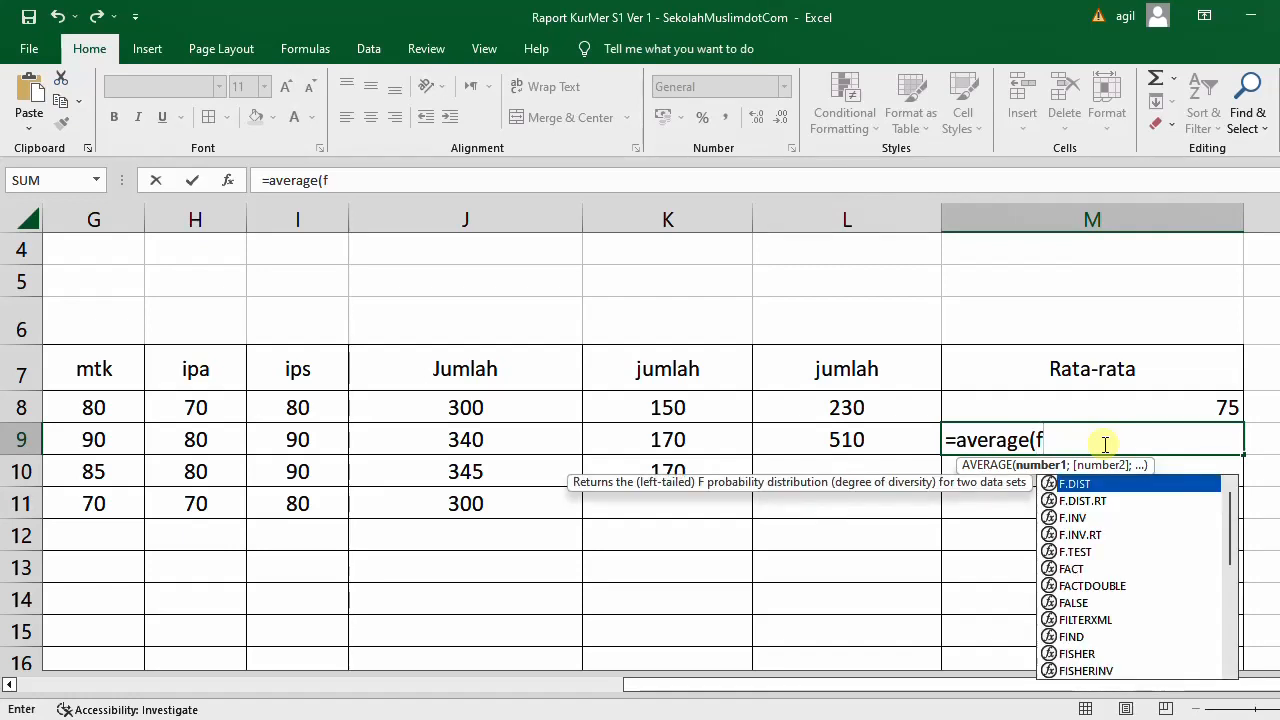
type("9")
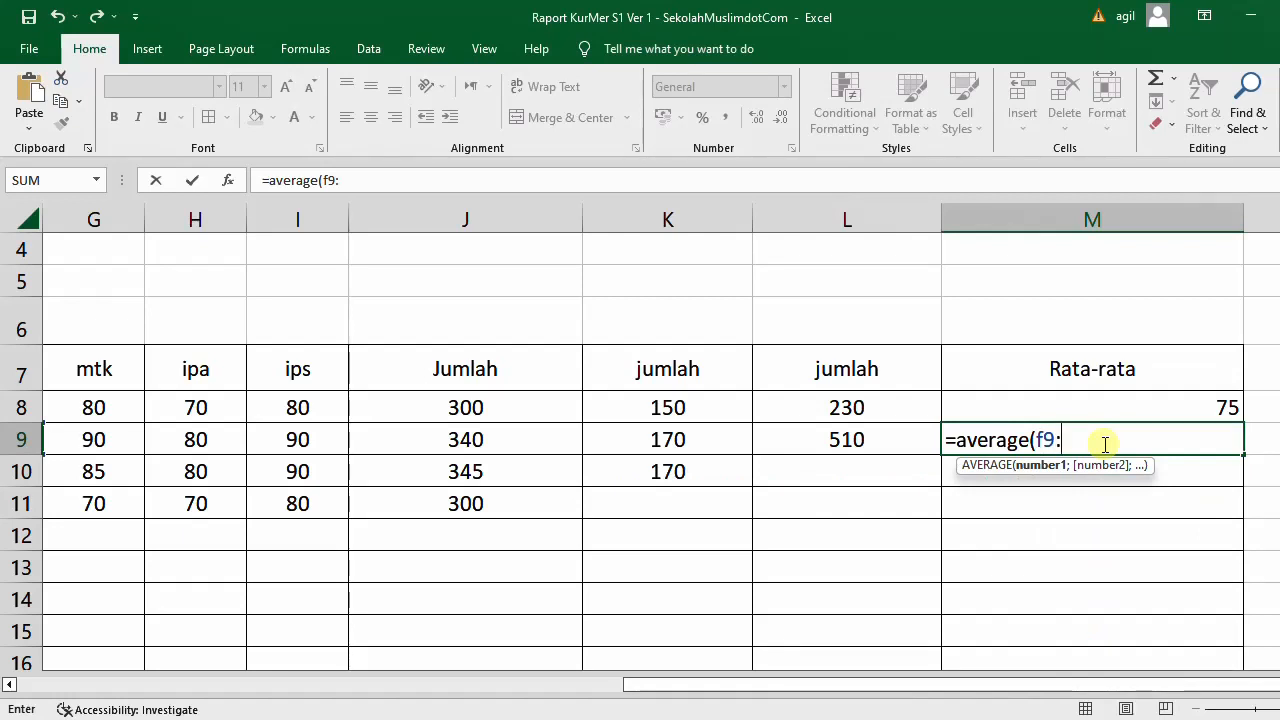
type(":i9")
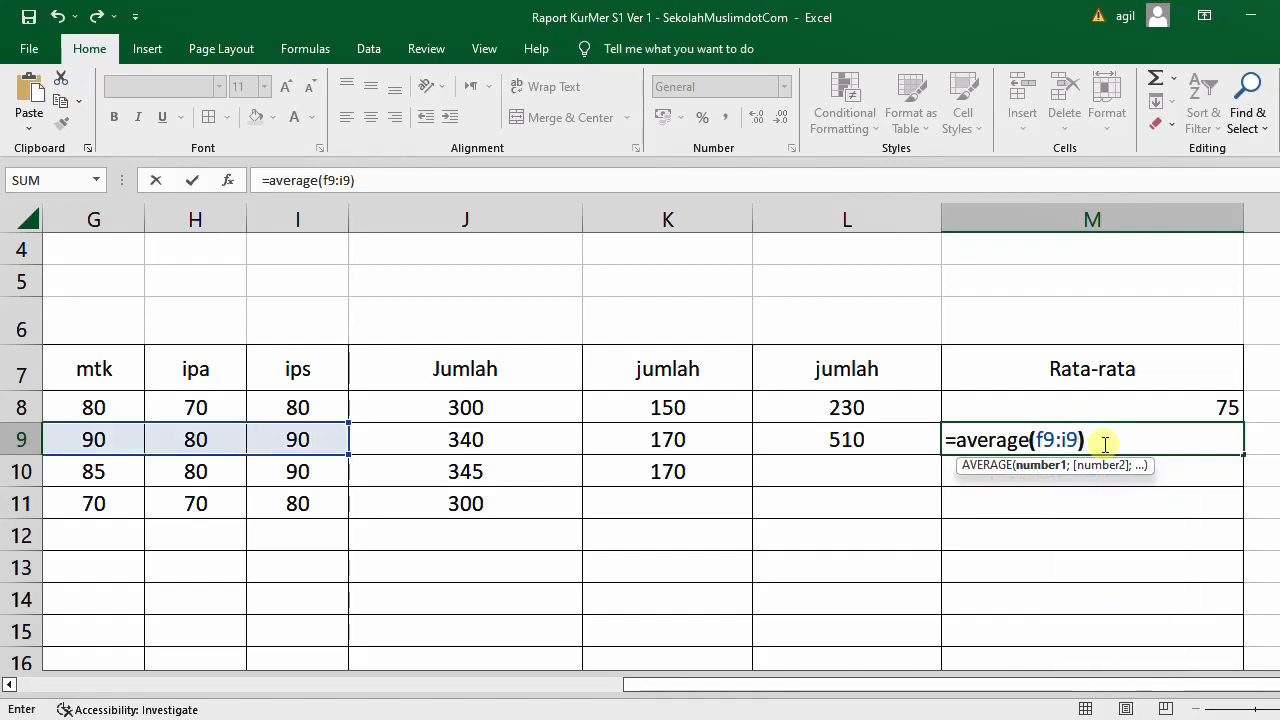
type(")")
key("Return")
- Fill the average formula from cell M8 down through M11
left_click(1104, 444)
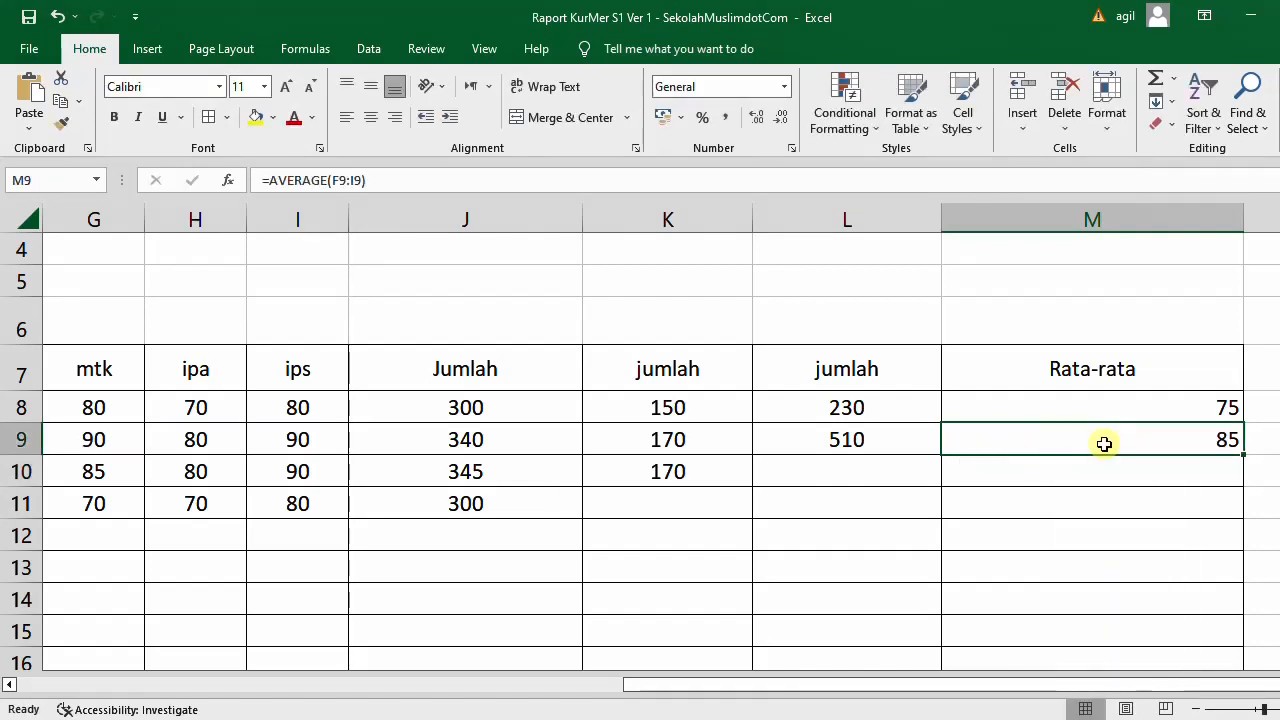
left_click(1104, 405)
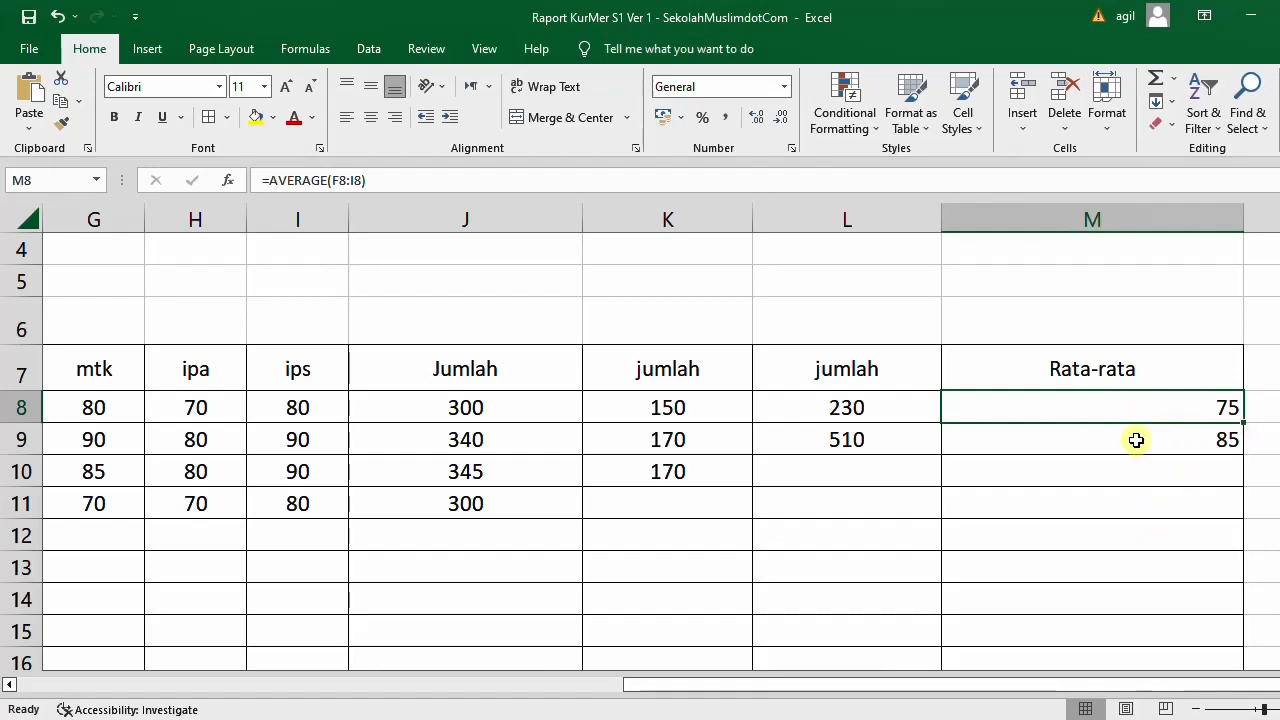
left_click(1137, 440)
left_click(1126, 398)
left_click_drag(1240, 419, 1244, 512)
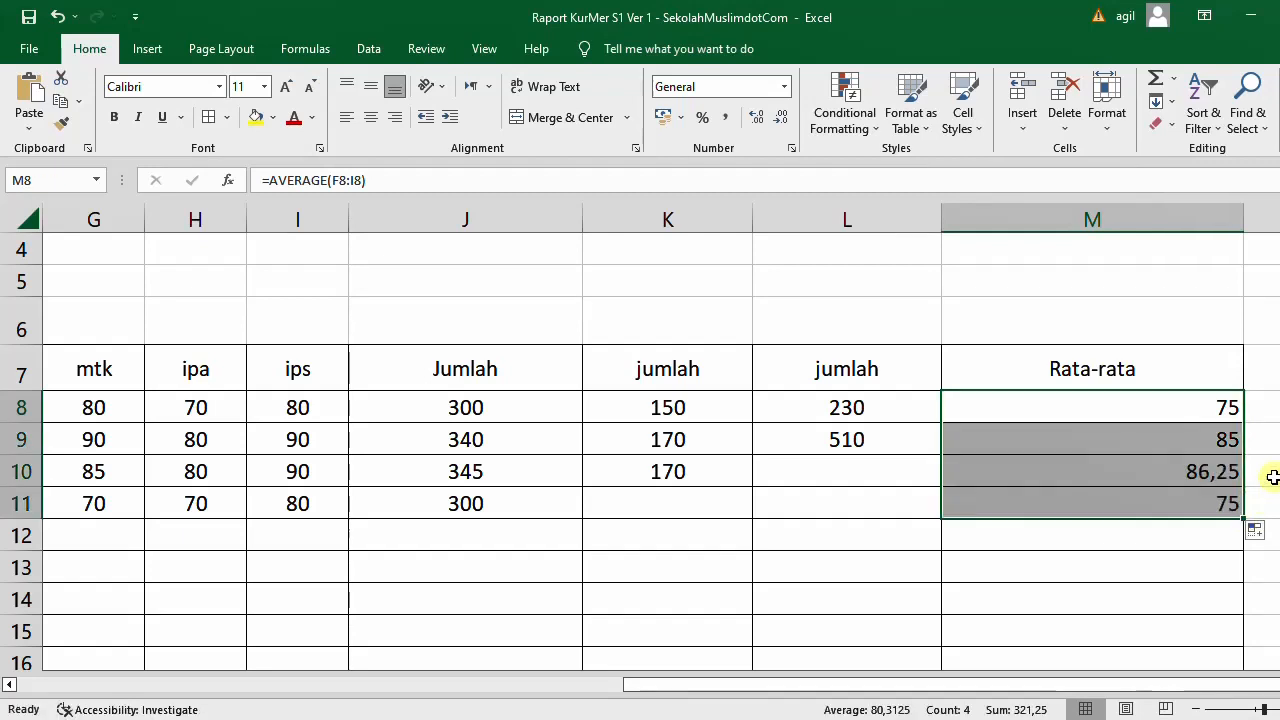
- Center the contents of column M horizontally and align them to the middle vertically
left_click(1080, 219)
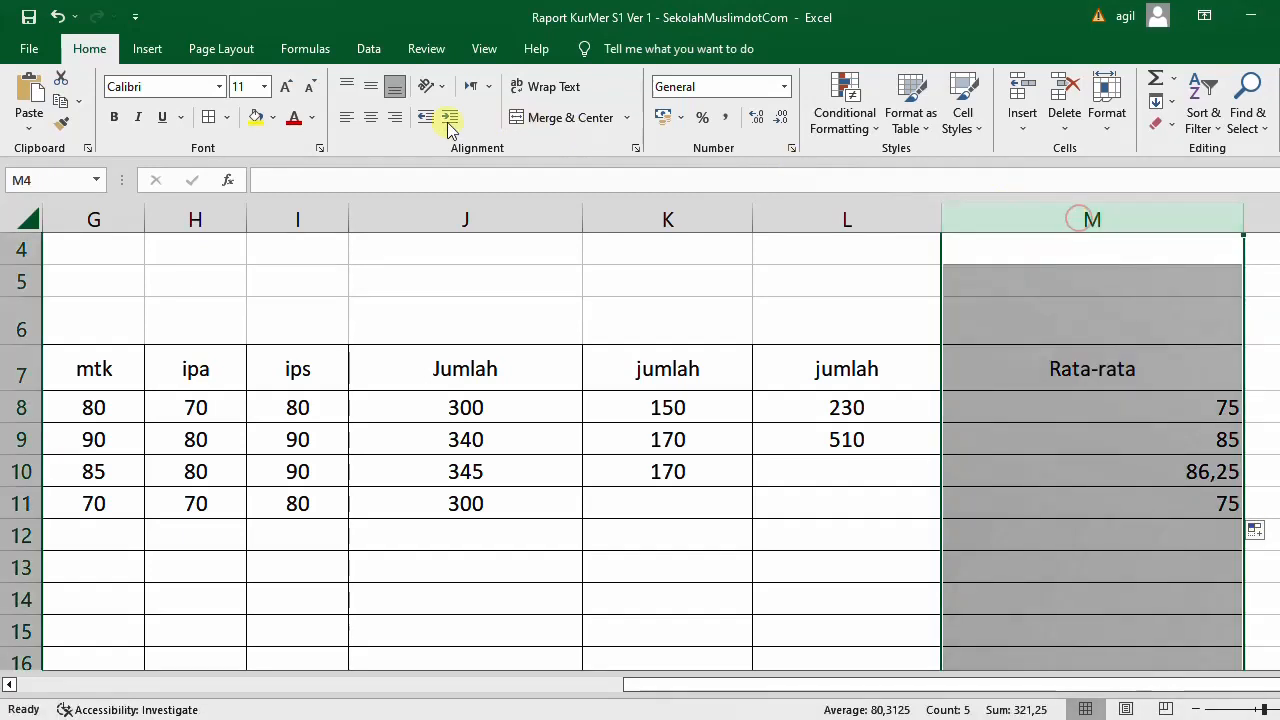
left_click(370, 117)
left_click(366, 85)
scroll(1083, 443, "up", 1)
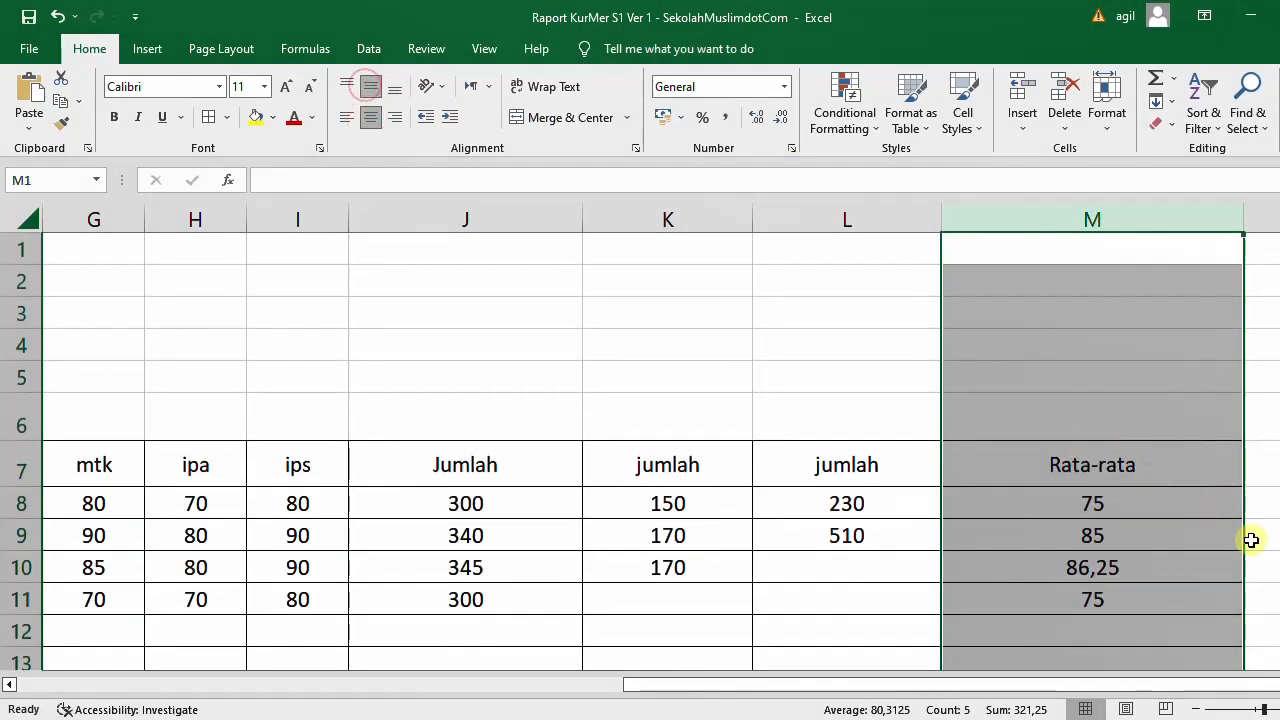
left_click(1251, 540)
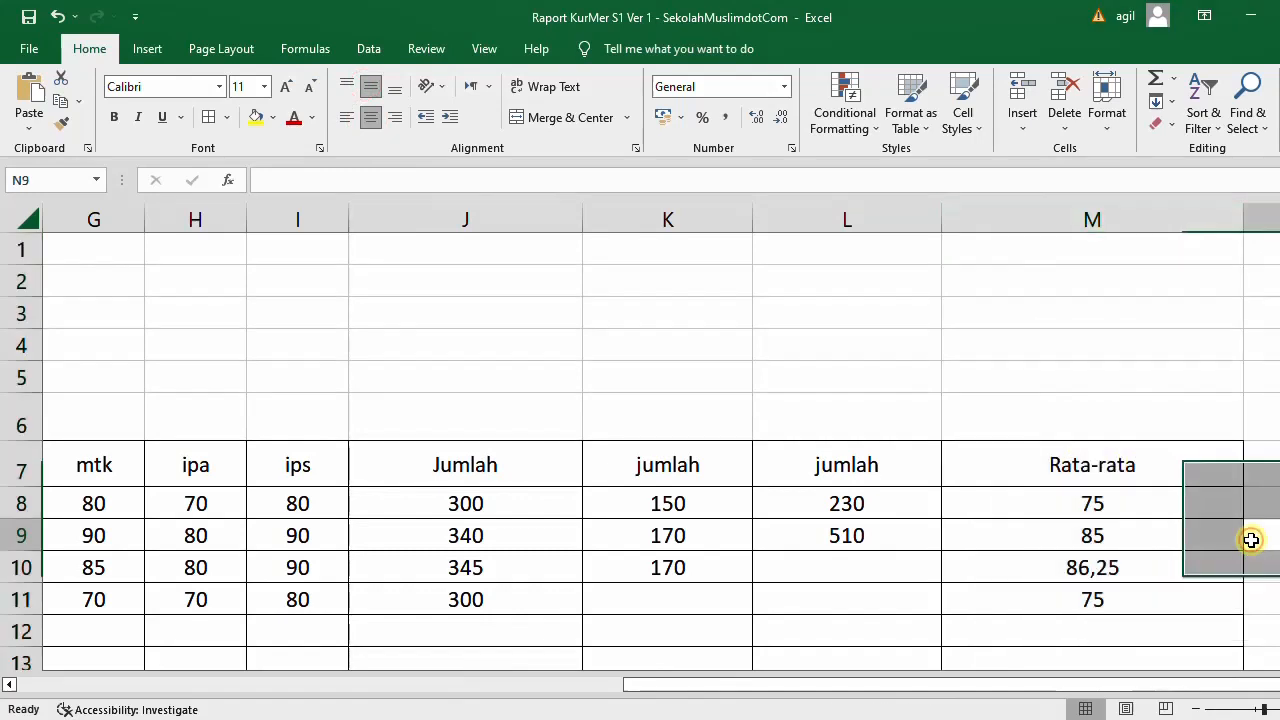
- Narrow columns J through M to one equal, smaller width
left_click(1203, 690)
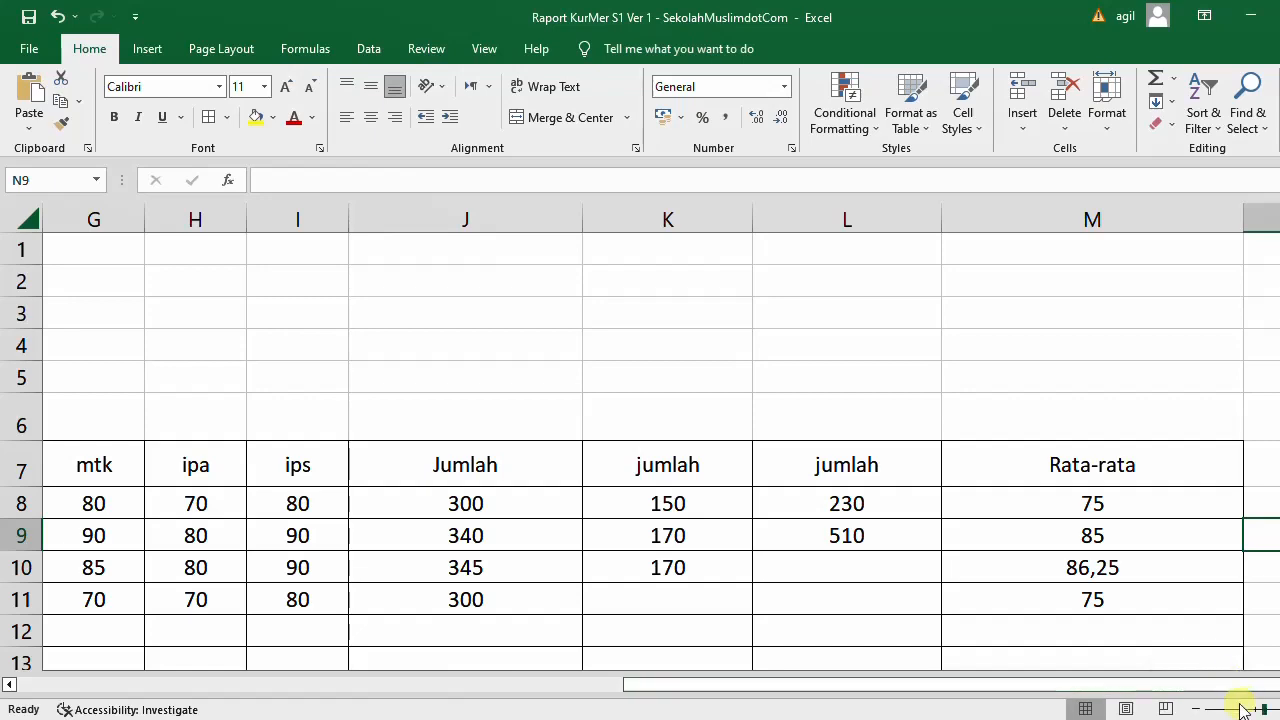
left_click(1194, 709)
left_click(1194, 709)
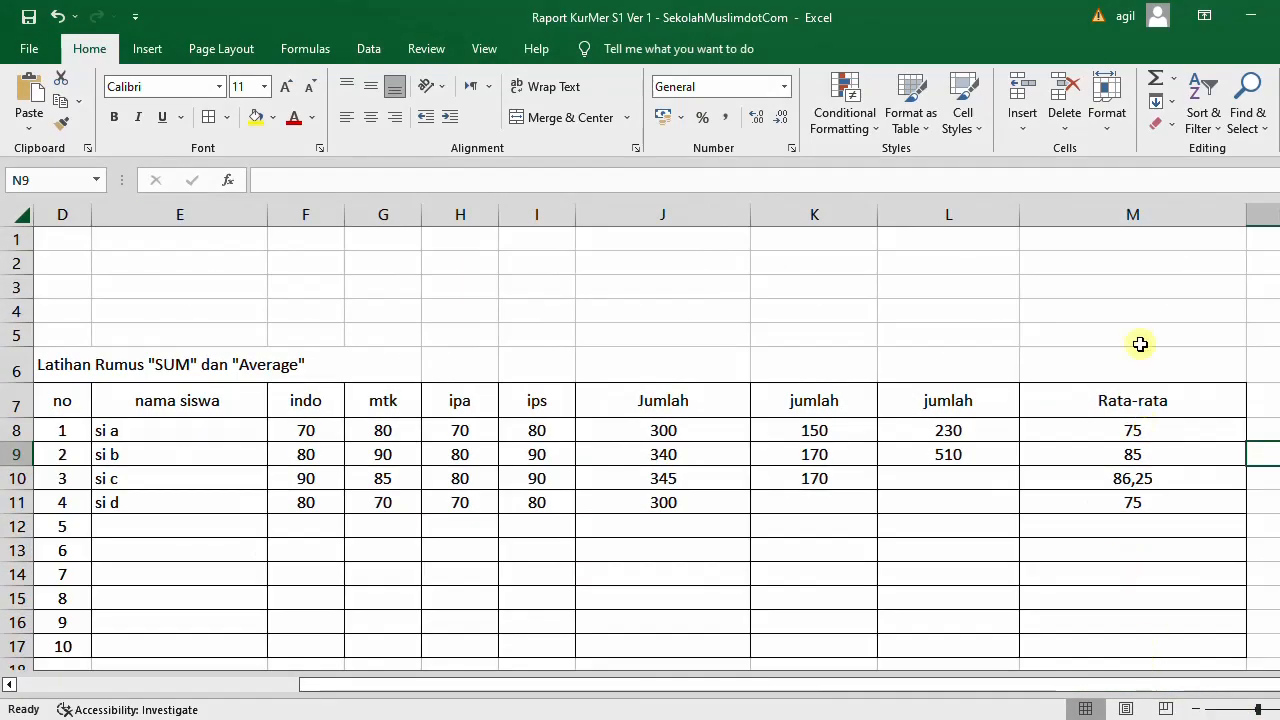
left_click_drag(1103, 214, 671, 249)
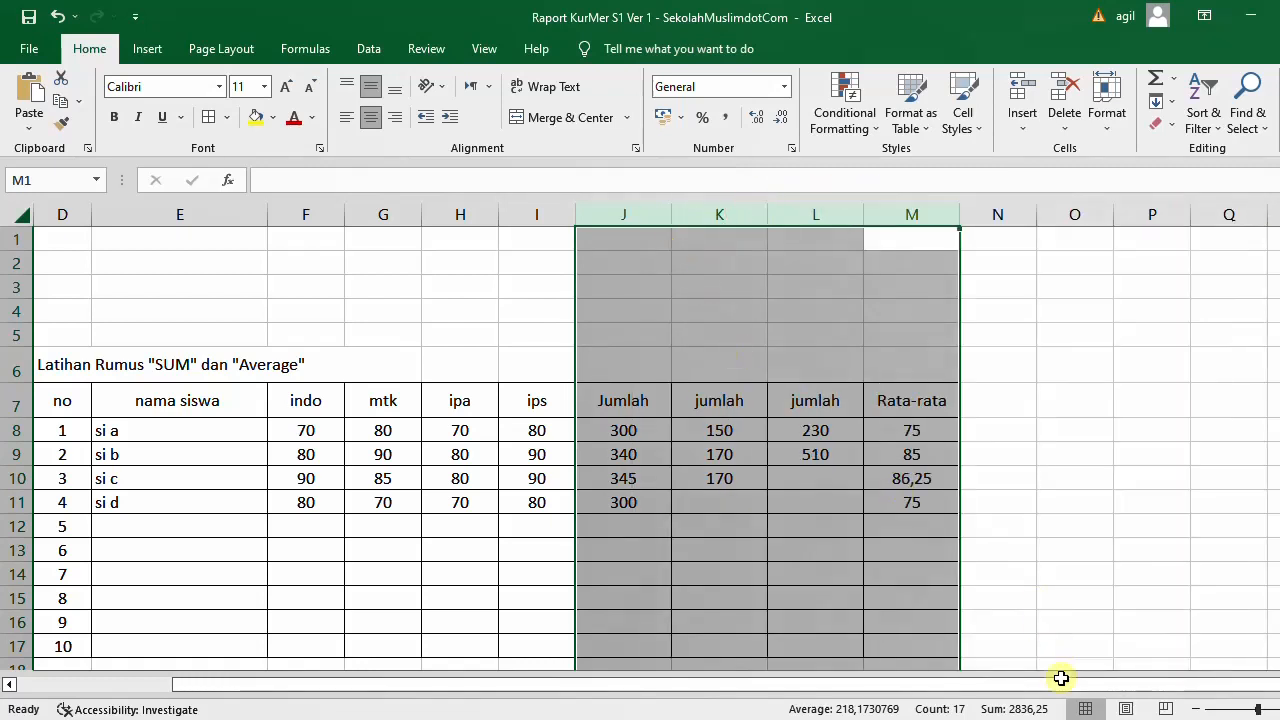
left_click(1022, 687)
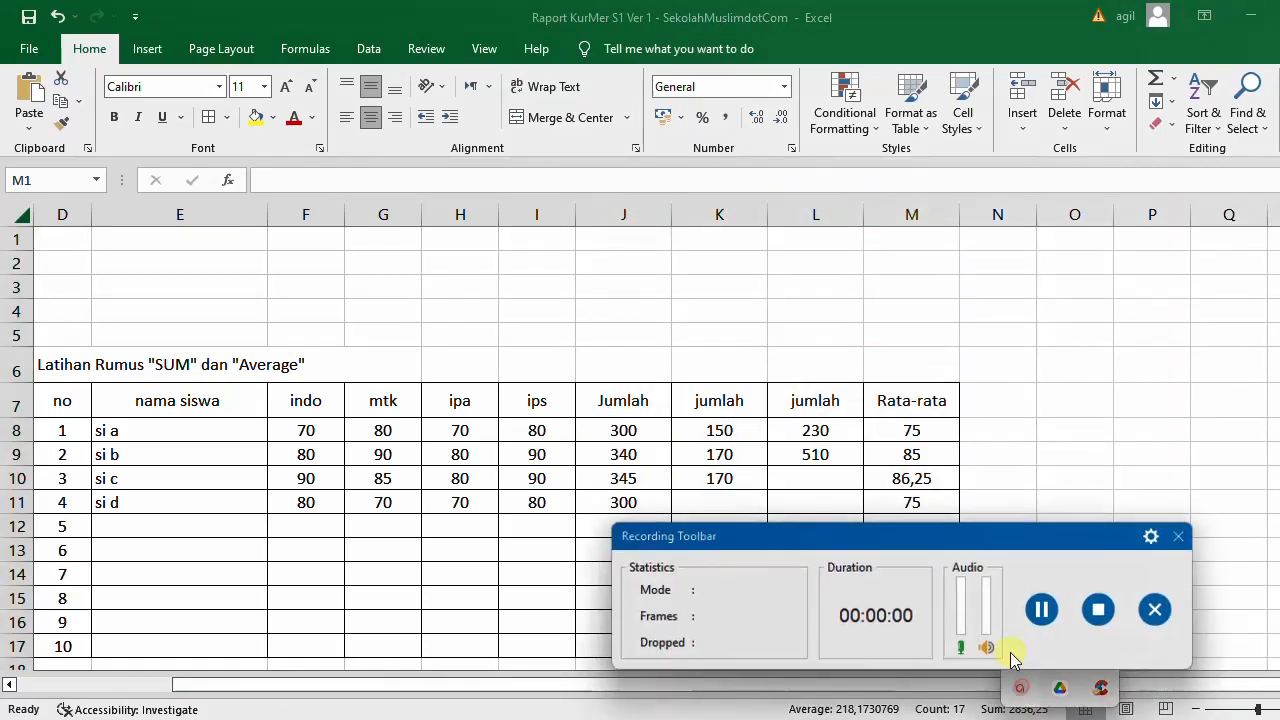
left_click(1046, 610)
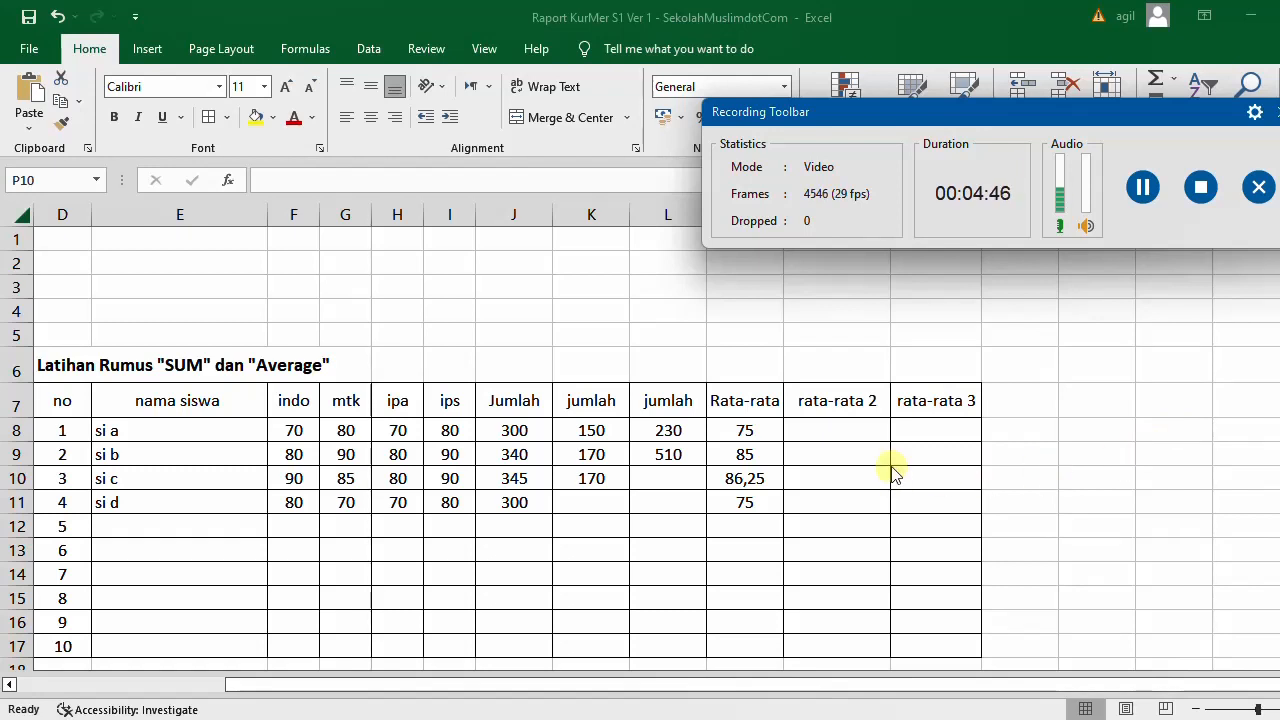
- Enter =average(F8;I8) in cell N8 under rata-rata 2 to average only the indo and ips scores of si a
left_click(838, 431)
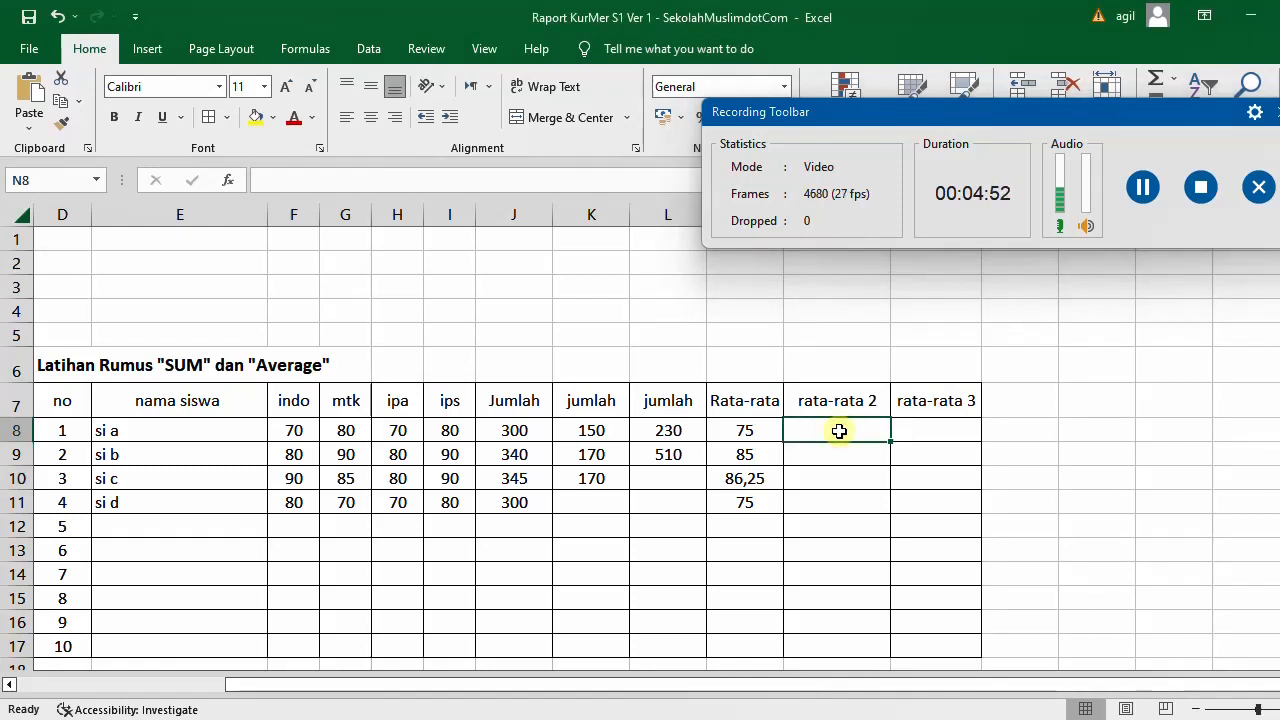
type("=")
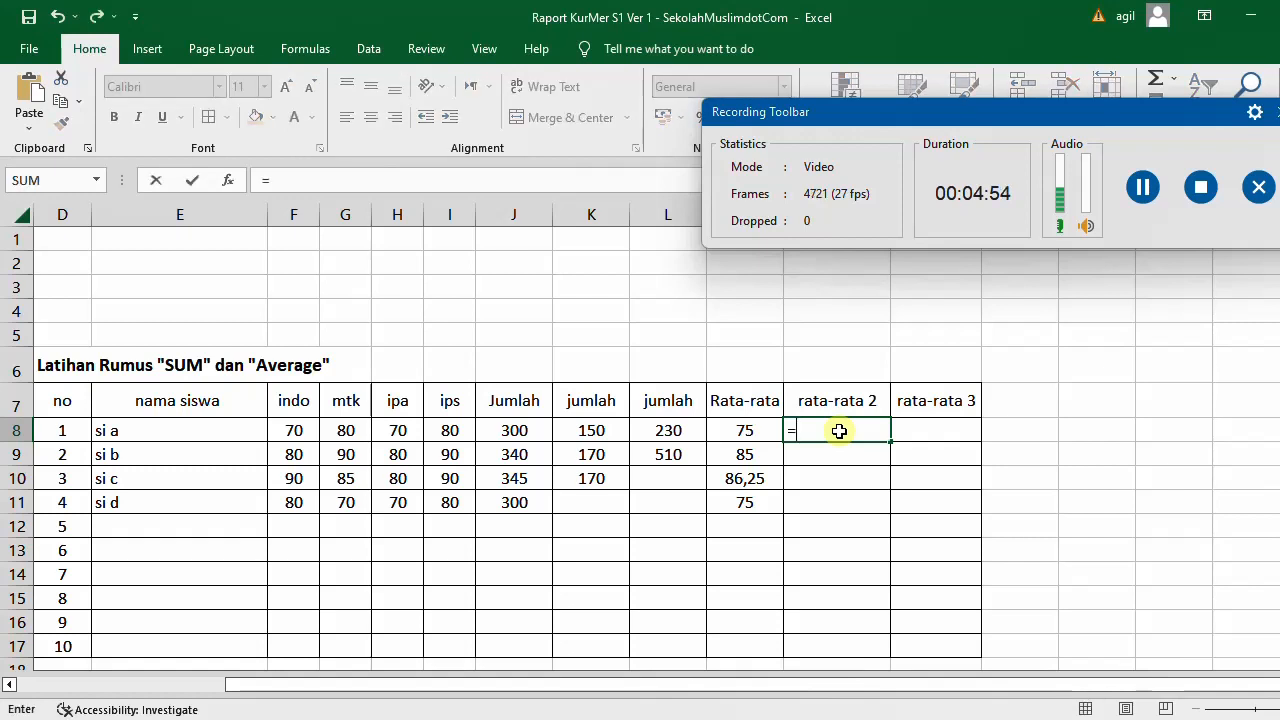
type("average")
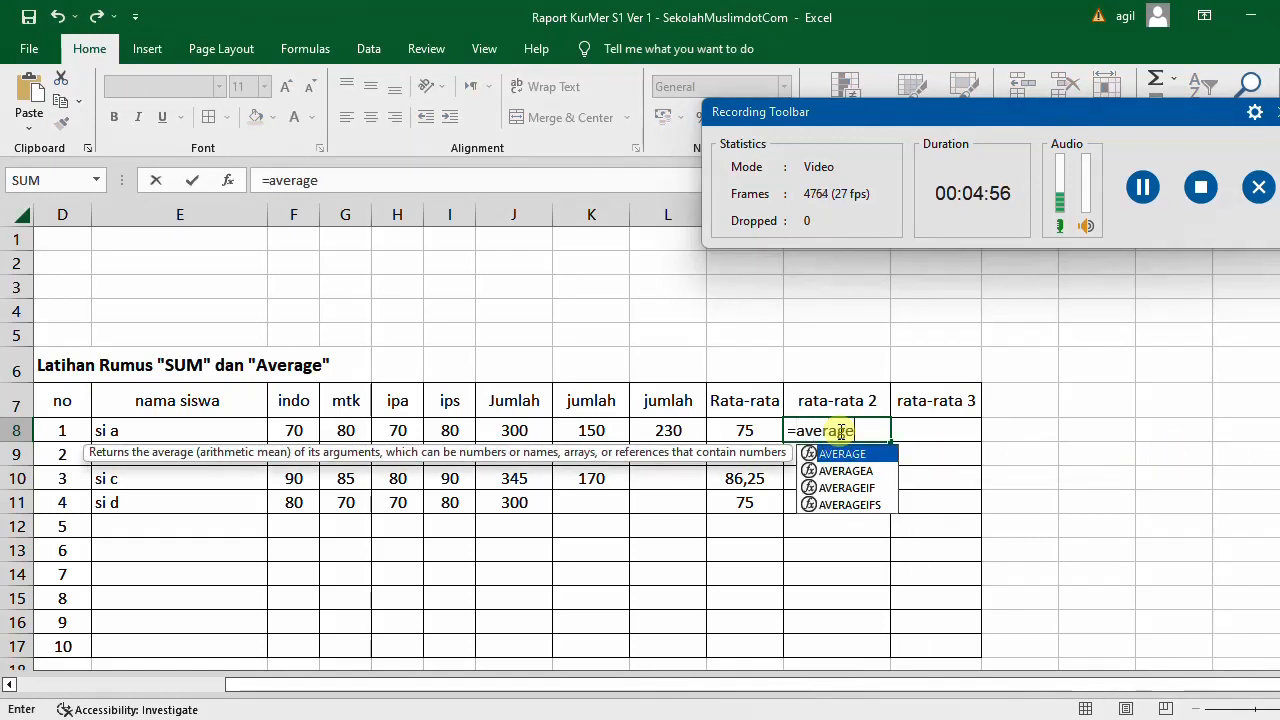
type("(")
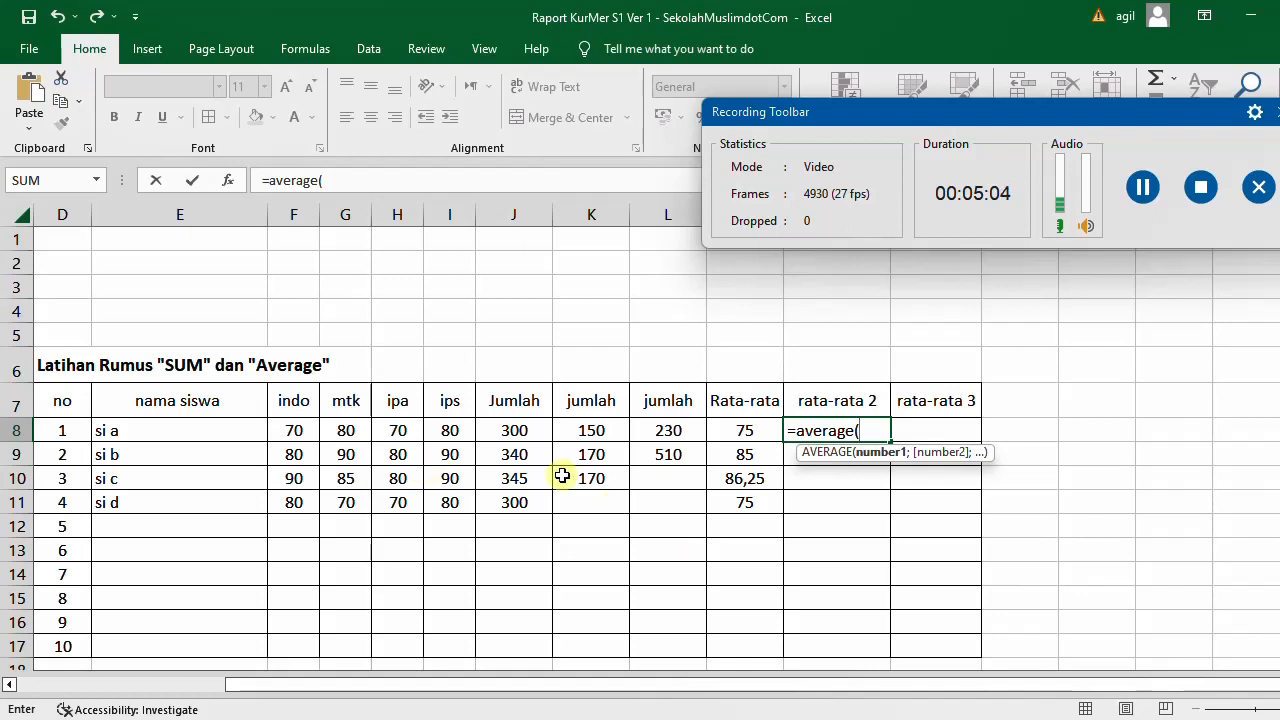
left_click(296, 431)
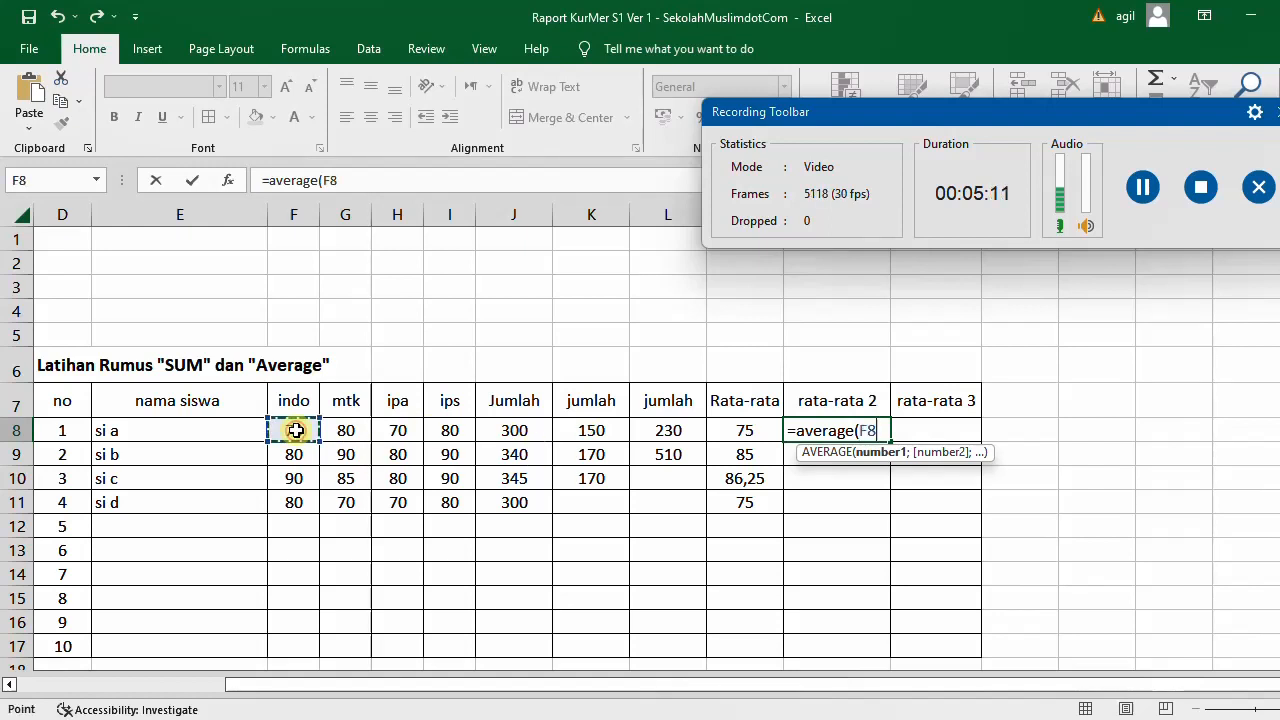
type(";")
left_click(452, 427)
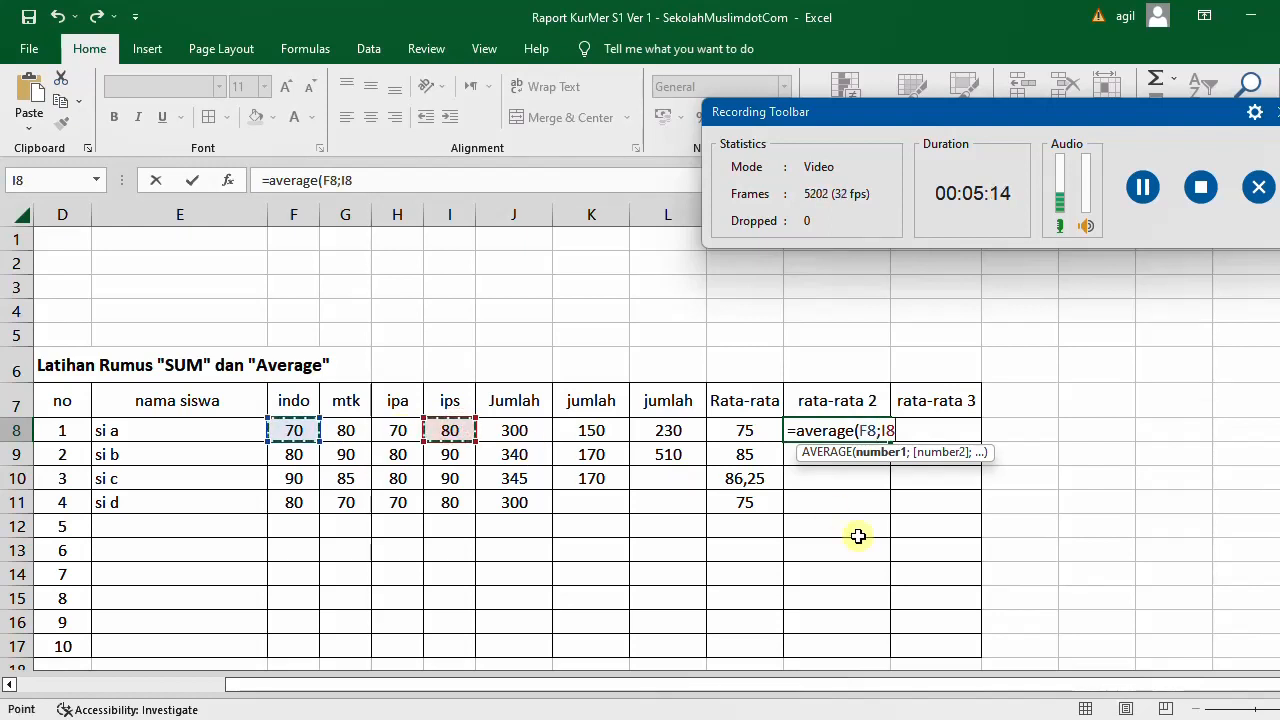
key("Return")
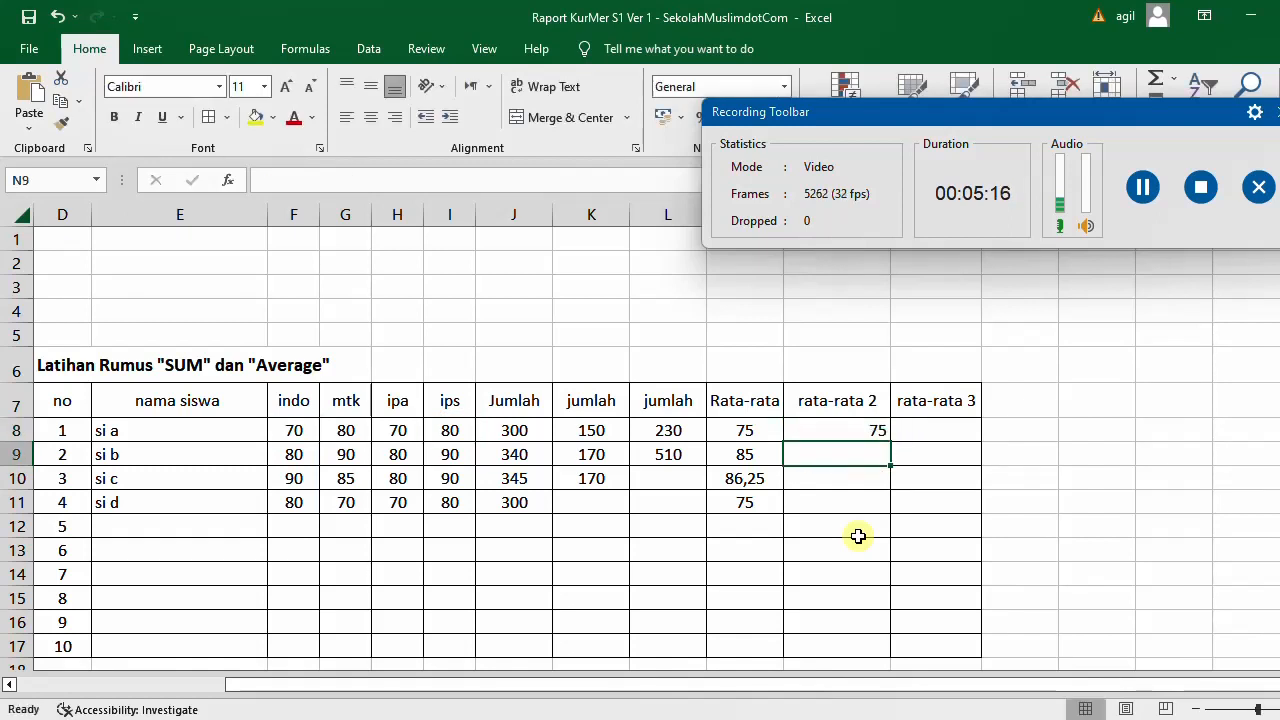
- Enter =average(G9;I9) in cell N9 under rata-rata 2 to average only the mtk and ips scores of si b
left_click(292, 432)
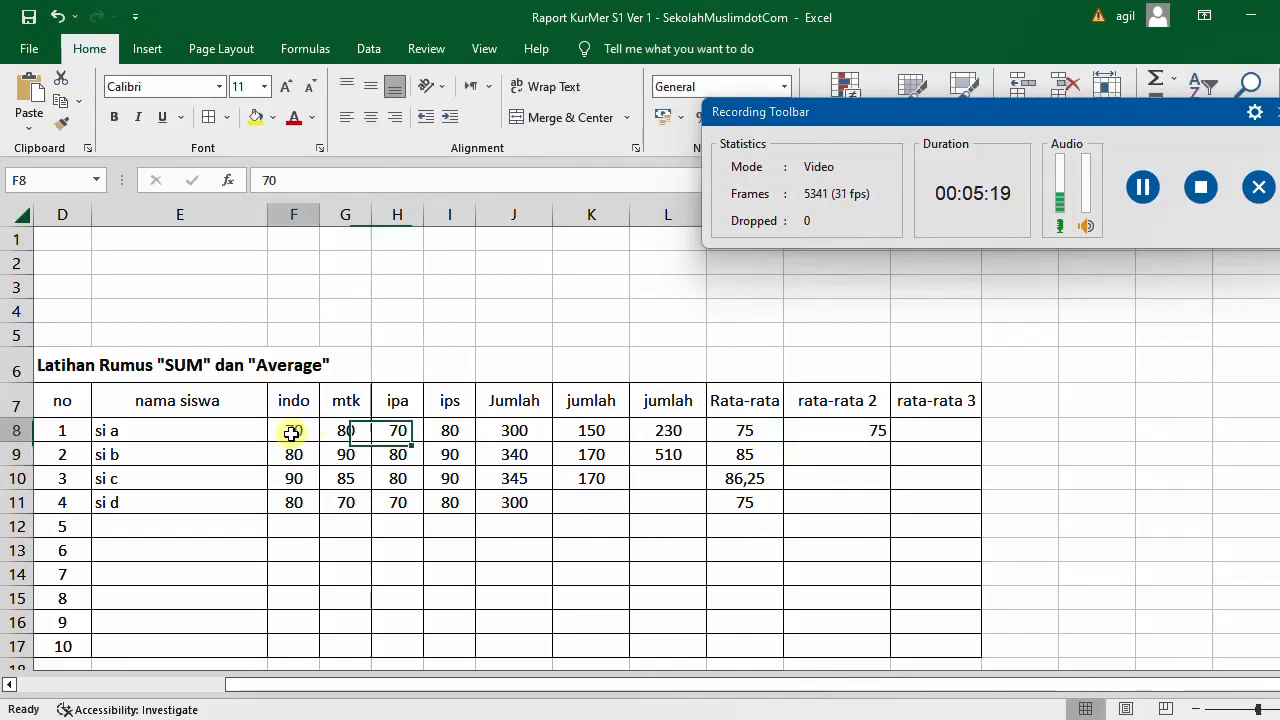
left_click(458, 430)
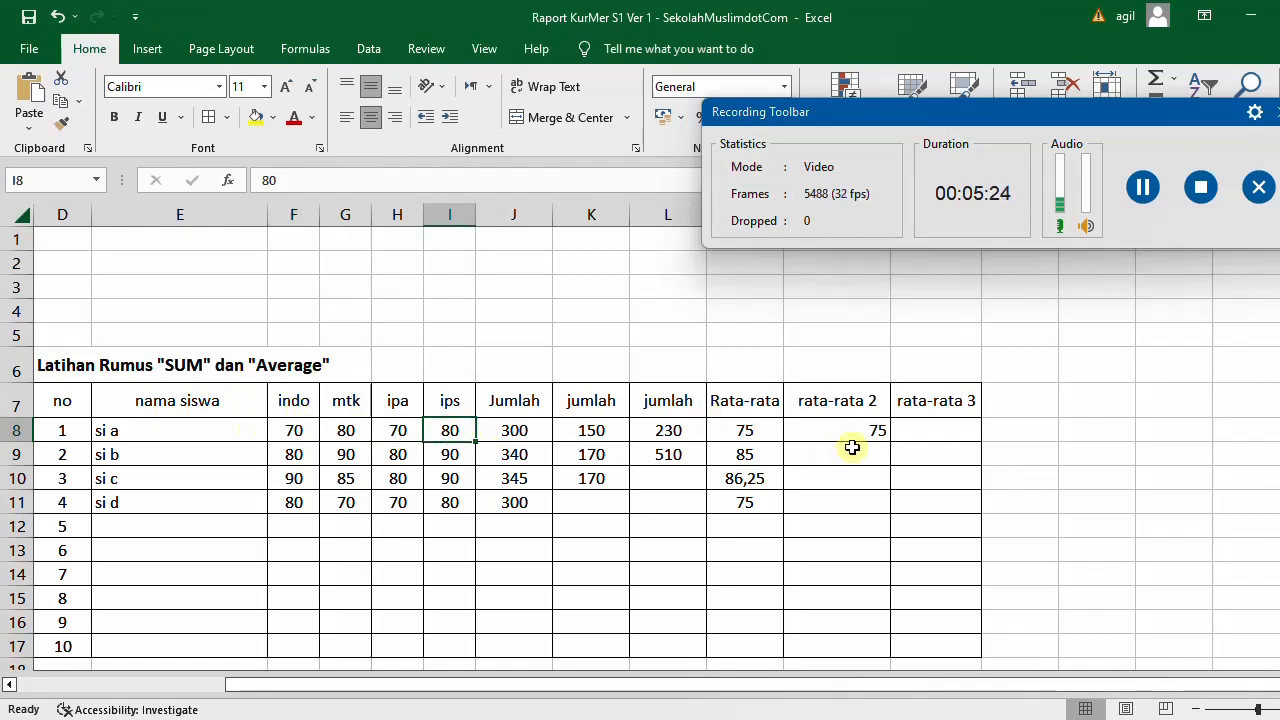
left_click(850, 452)
type("=avera")
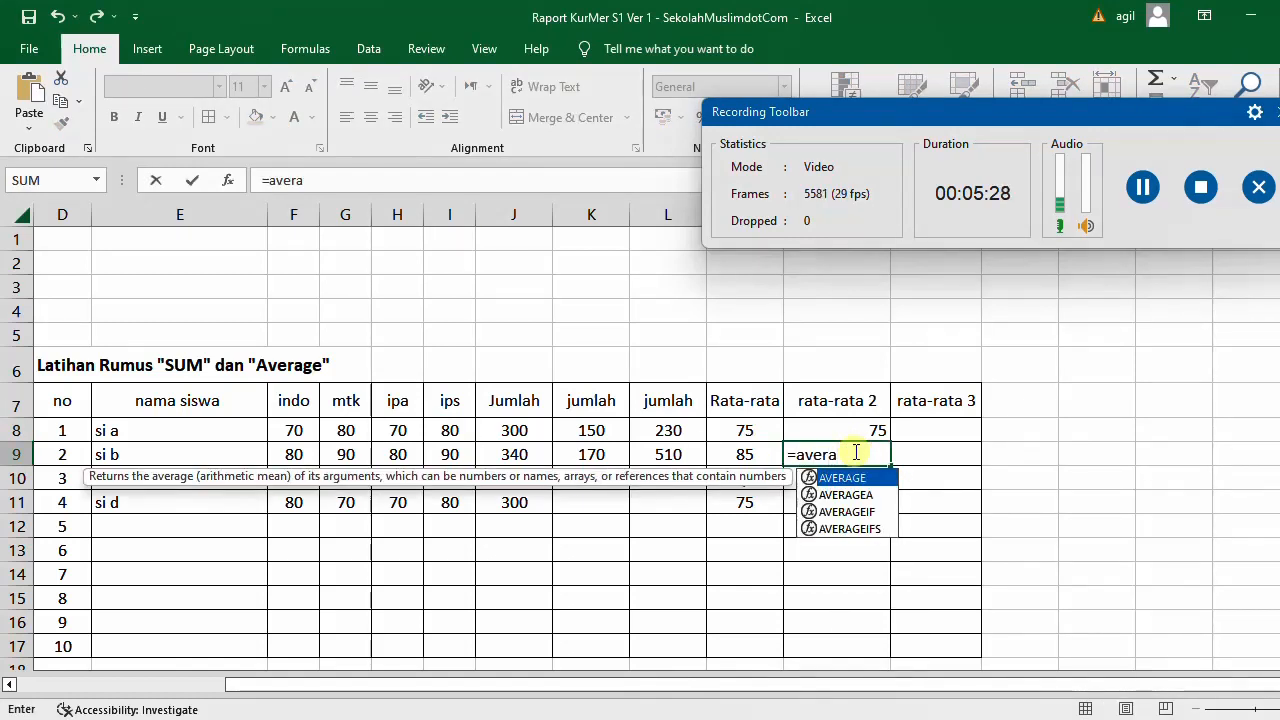
type("ge(")
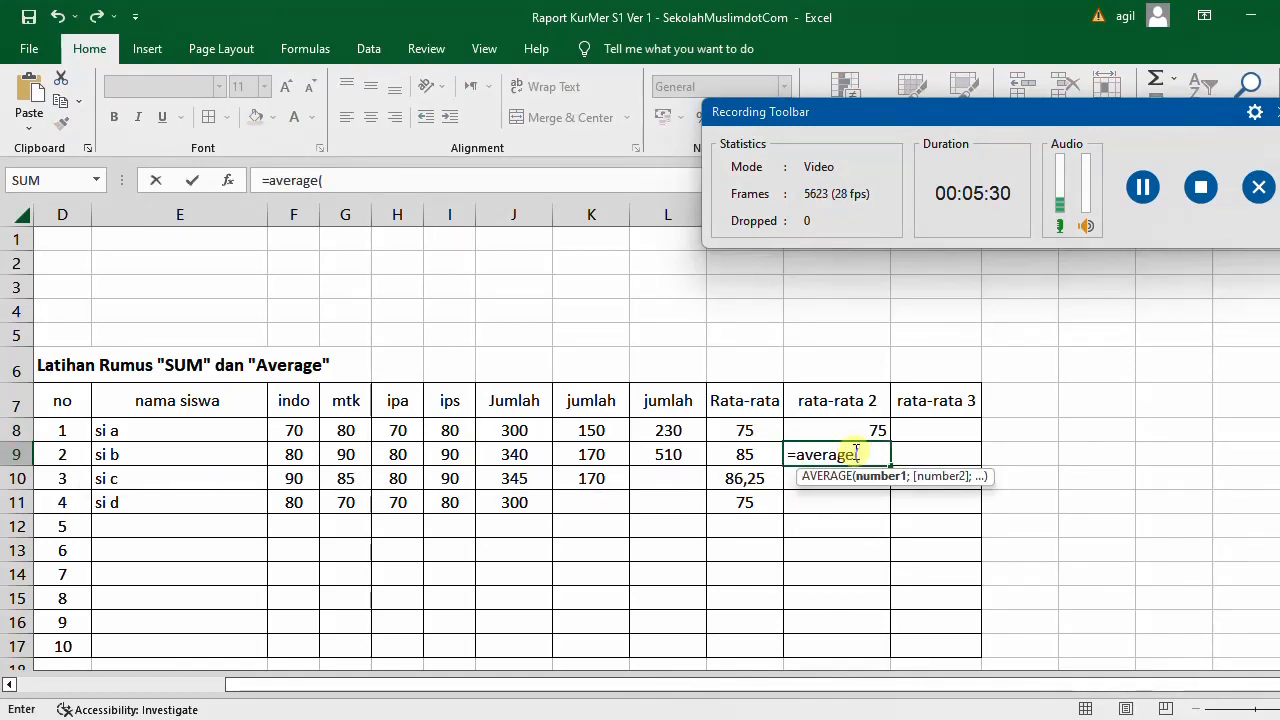
left_click(354, 457)
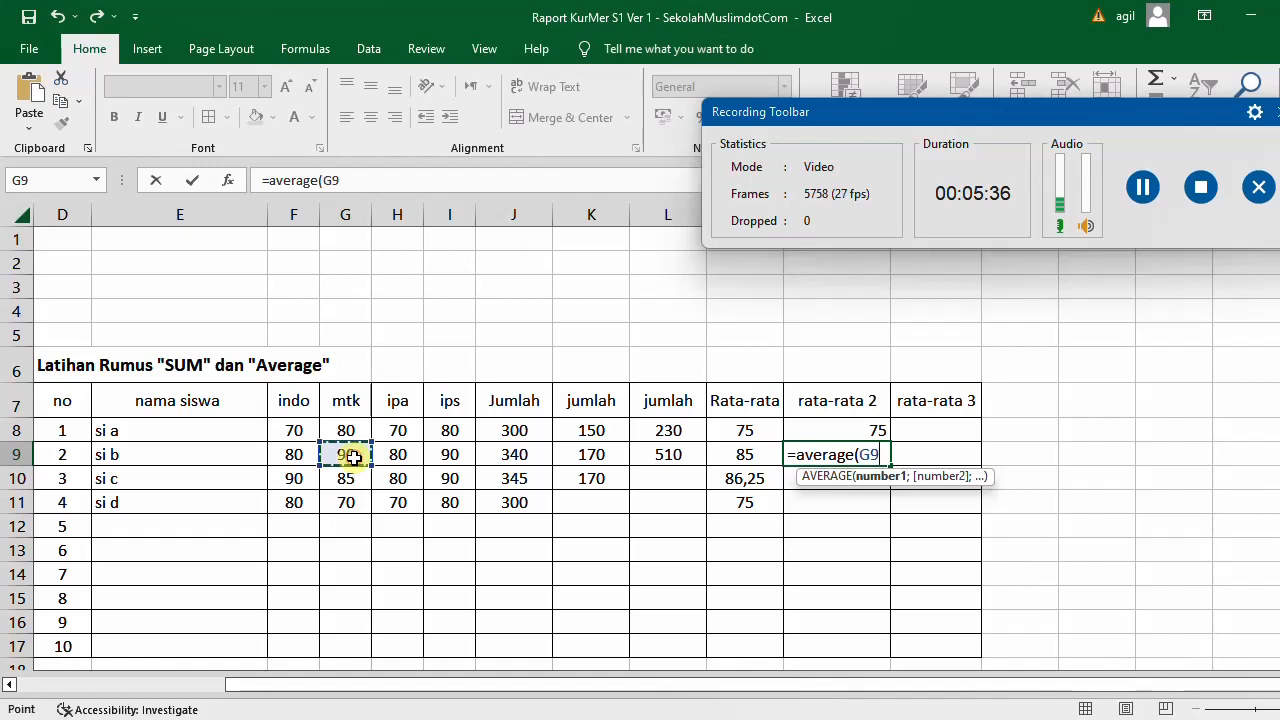
type(";")
left_click(453, 456)
type(")")
key("Return")
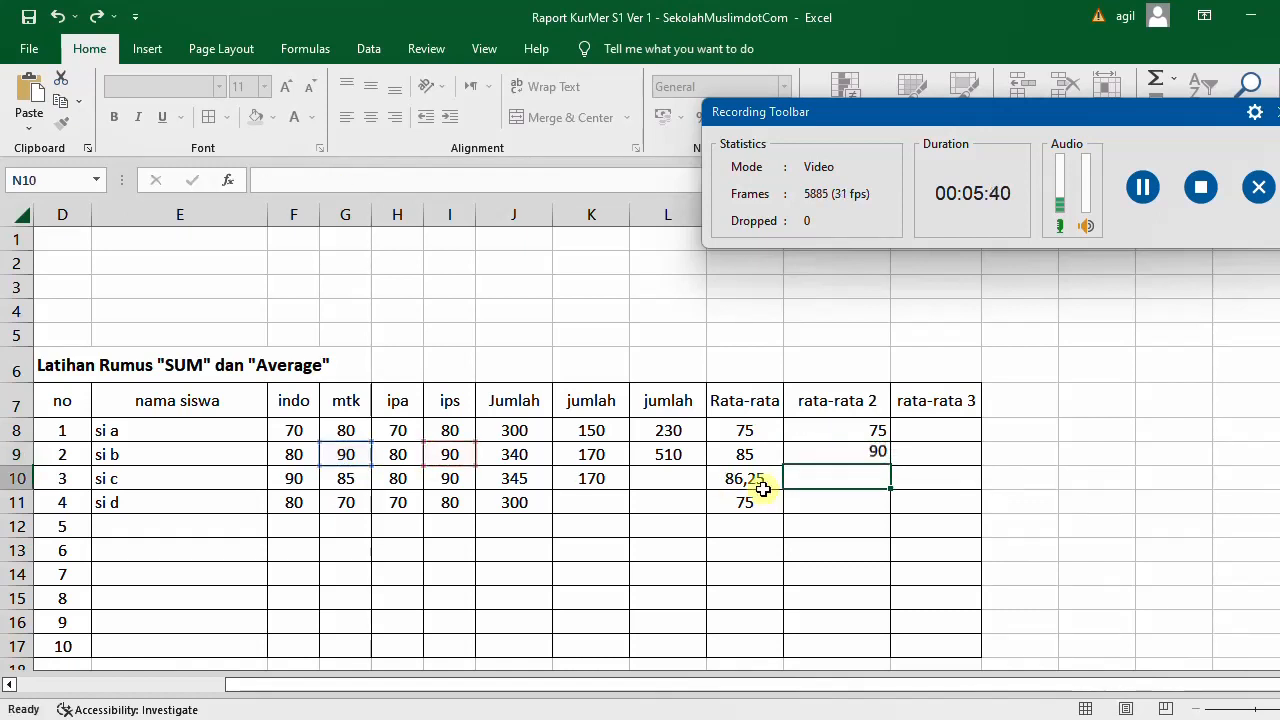
left_click(1117, 460)
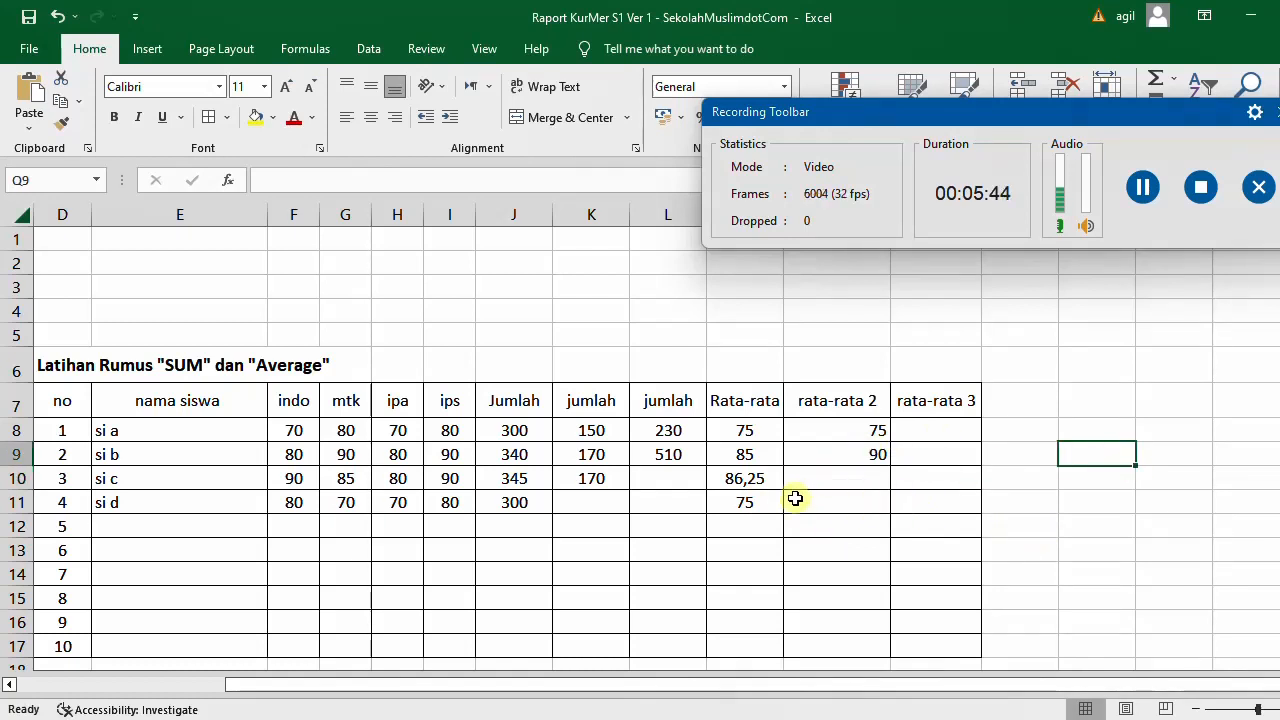
- Check the range-based average formula in M8 against the indo and ips scores of si a
left_click(741, 432)
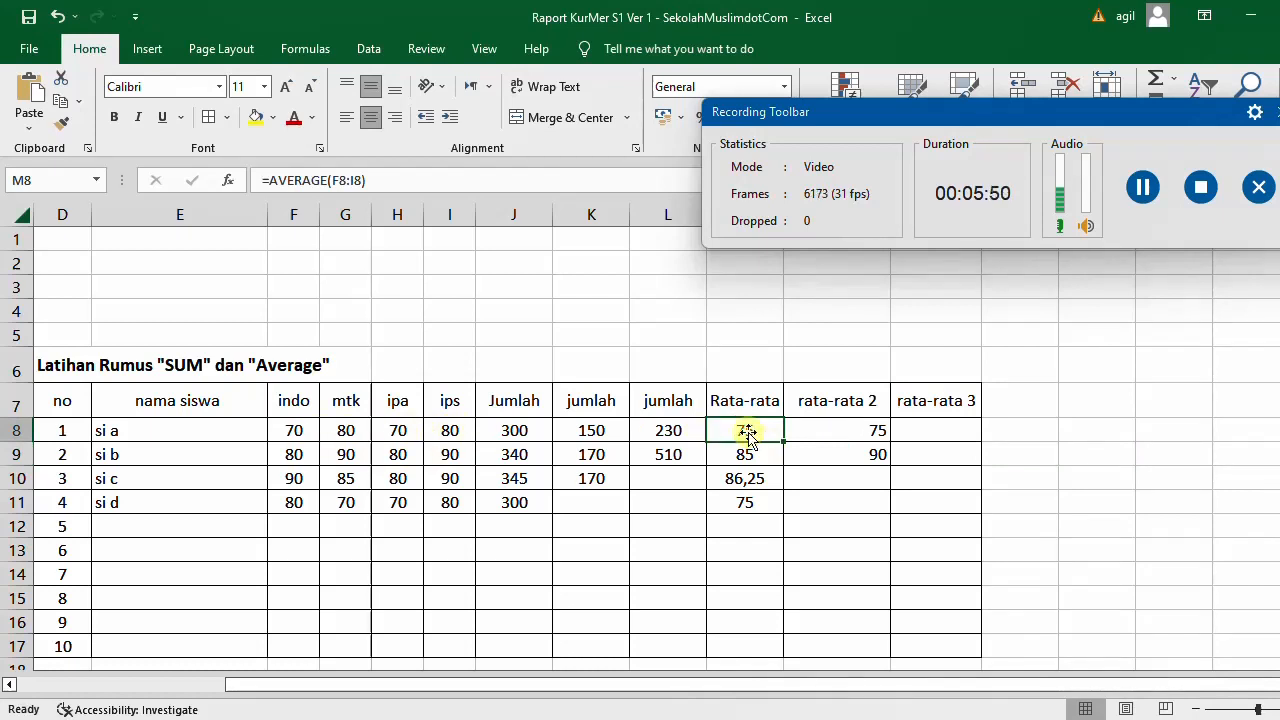
left_click(290, 429)
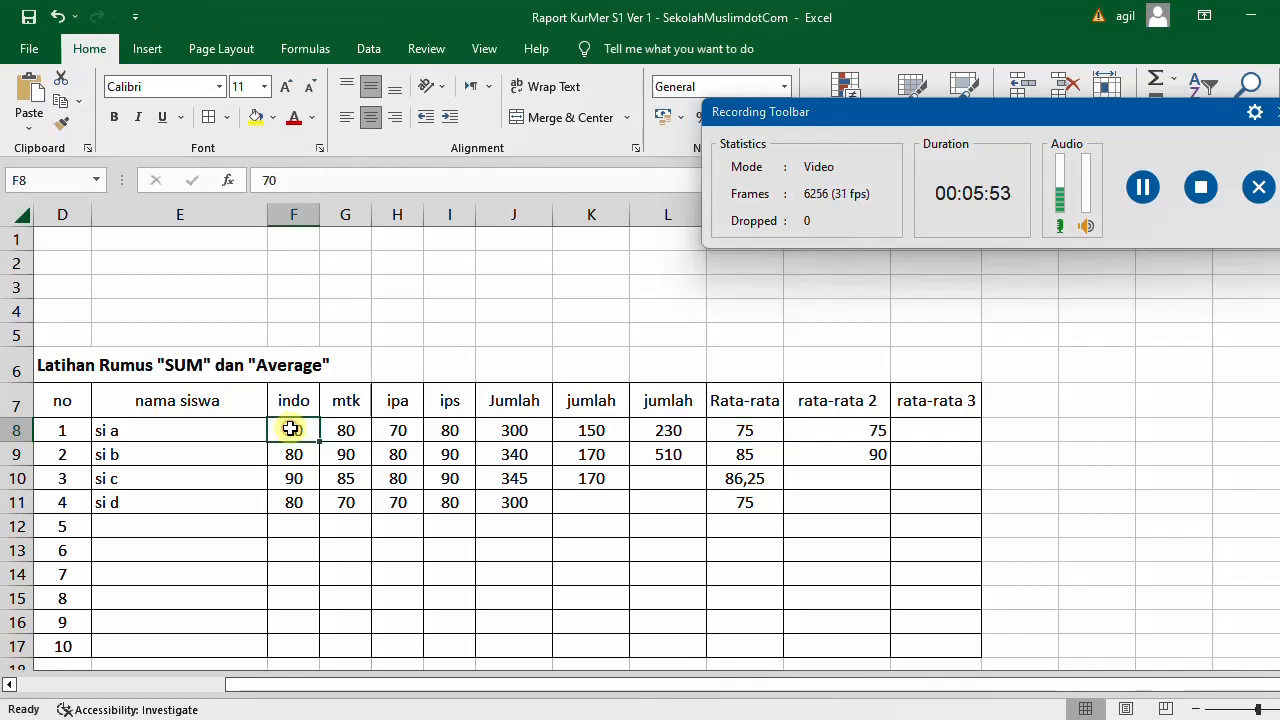
left_click(458, 432)
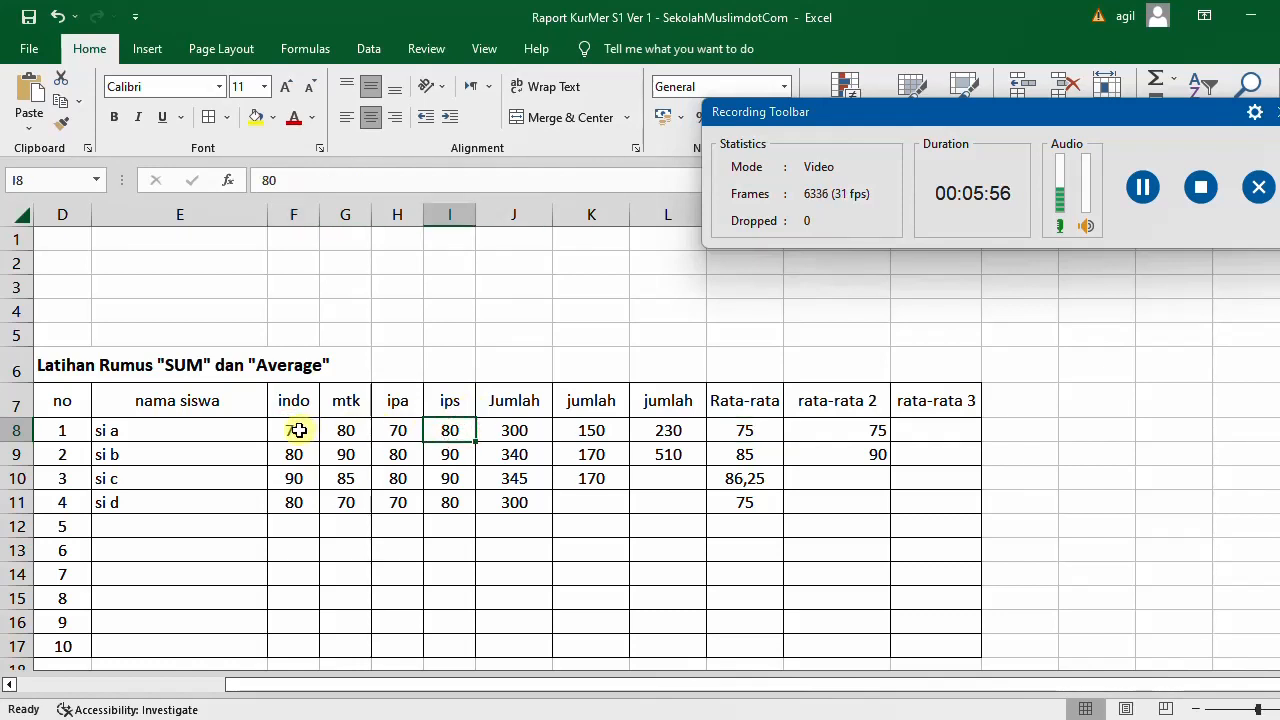
left_click(298, 430)
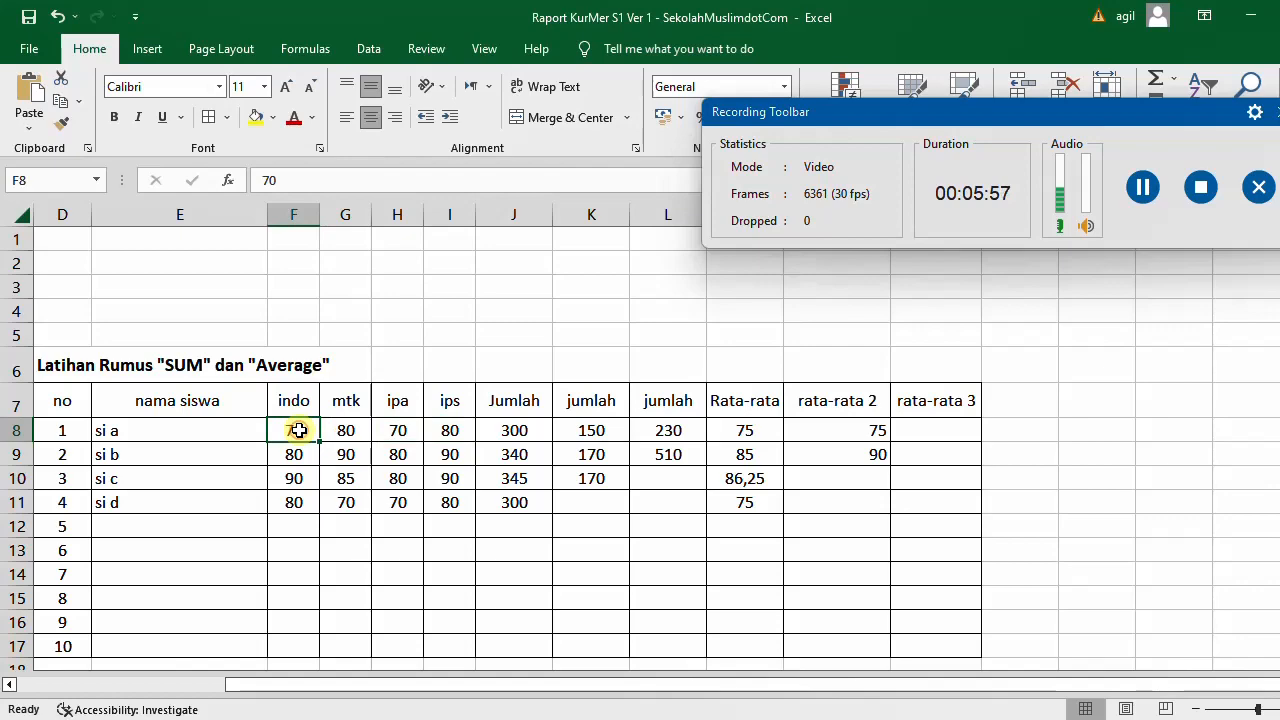
left_click(451, 431)
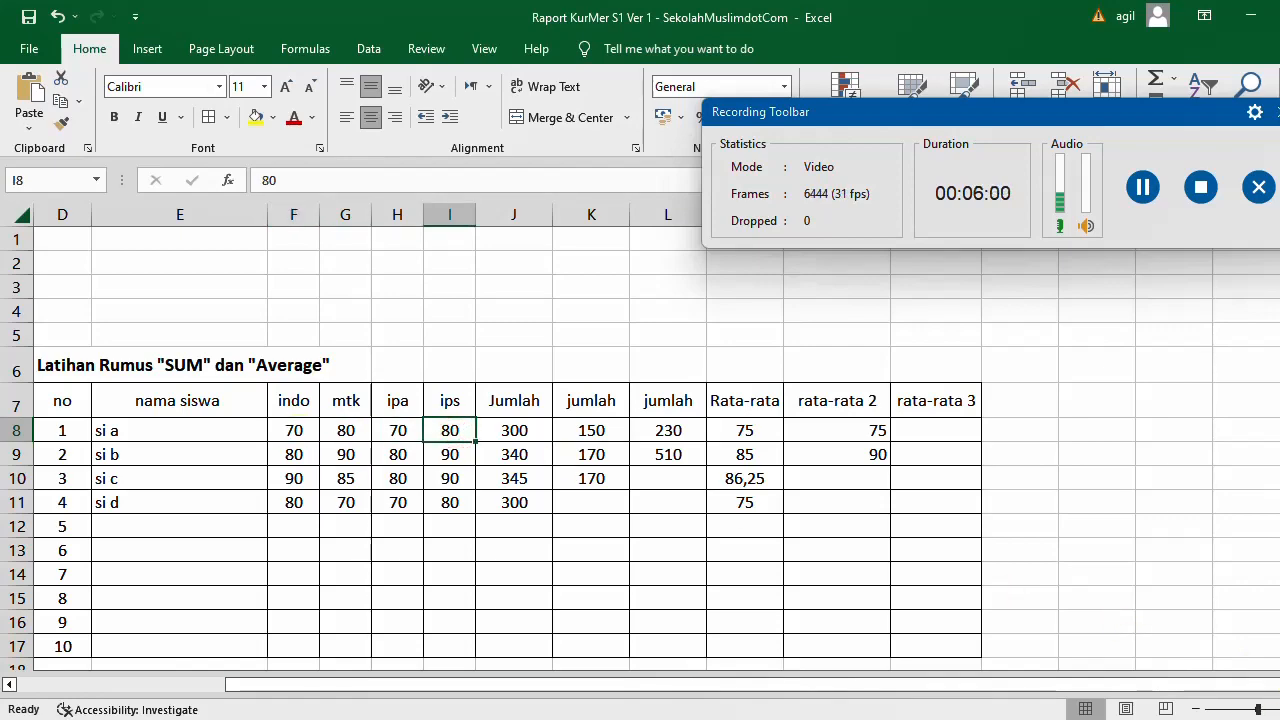
- Compare the average formulas in N8 and M8, checking them against the indo and ips cells of si a and si b
left_click(1272, 709)
left_click(1272, 709)
left_click(1272, 709)
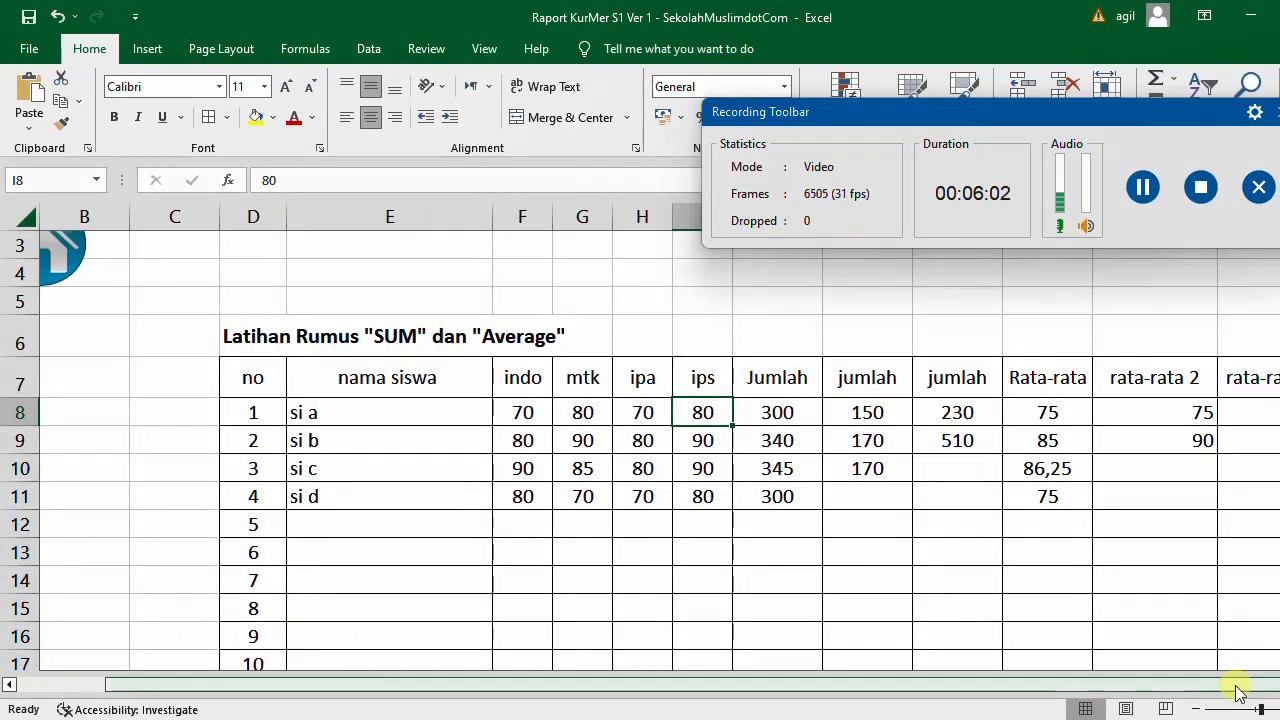
scroll(1249, 661, "right", 2)
scroll(657, 430, "right", 2)
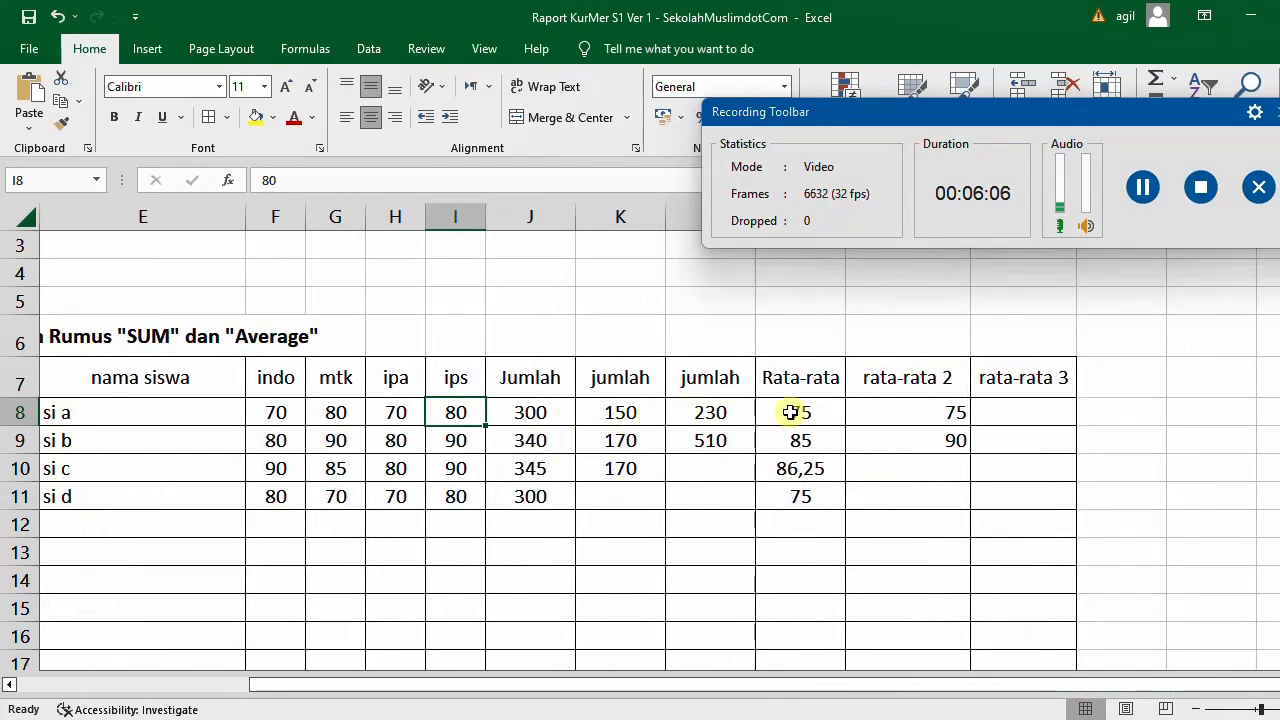
left_click(910, 411)
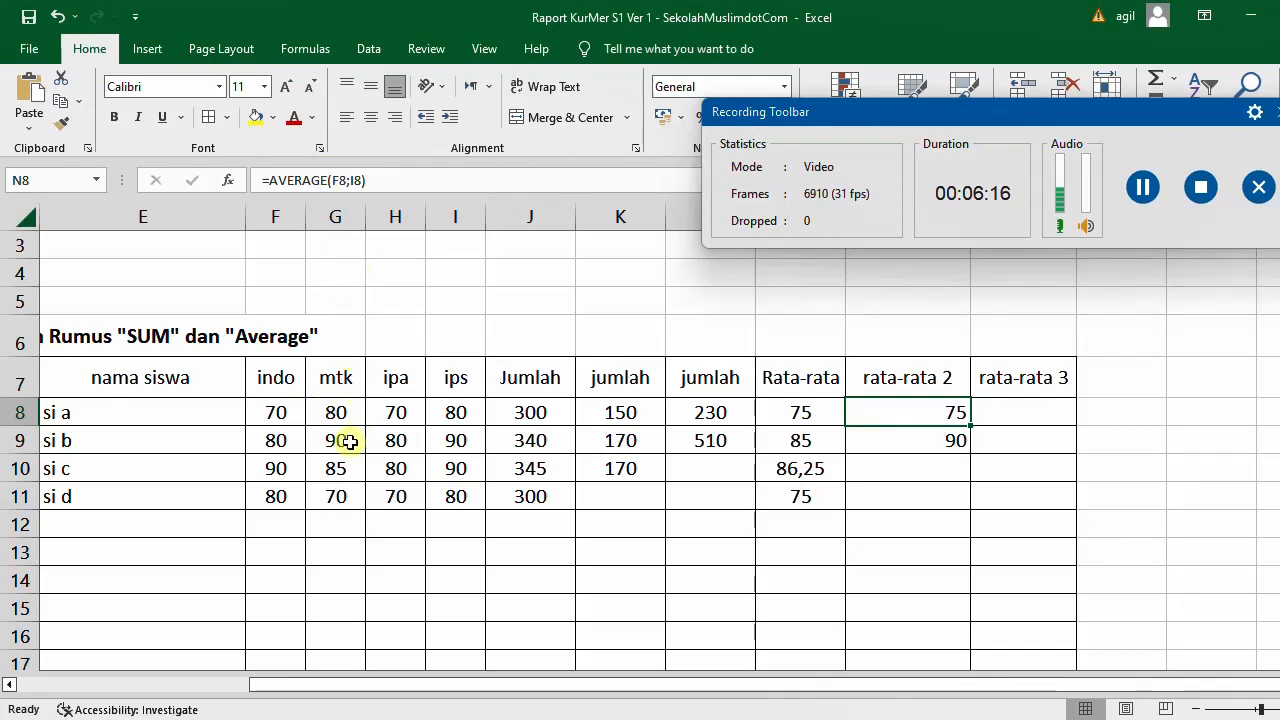
left_click(275, 440)
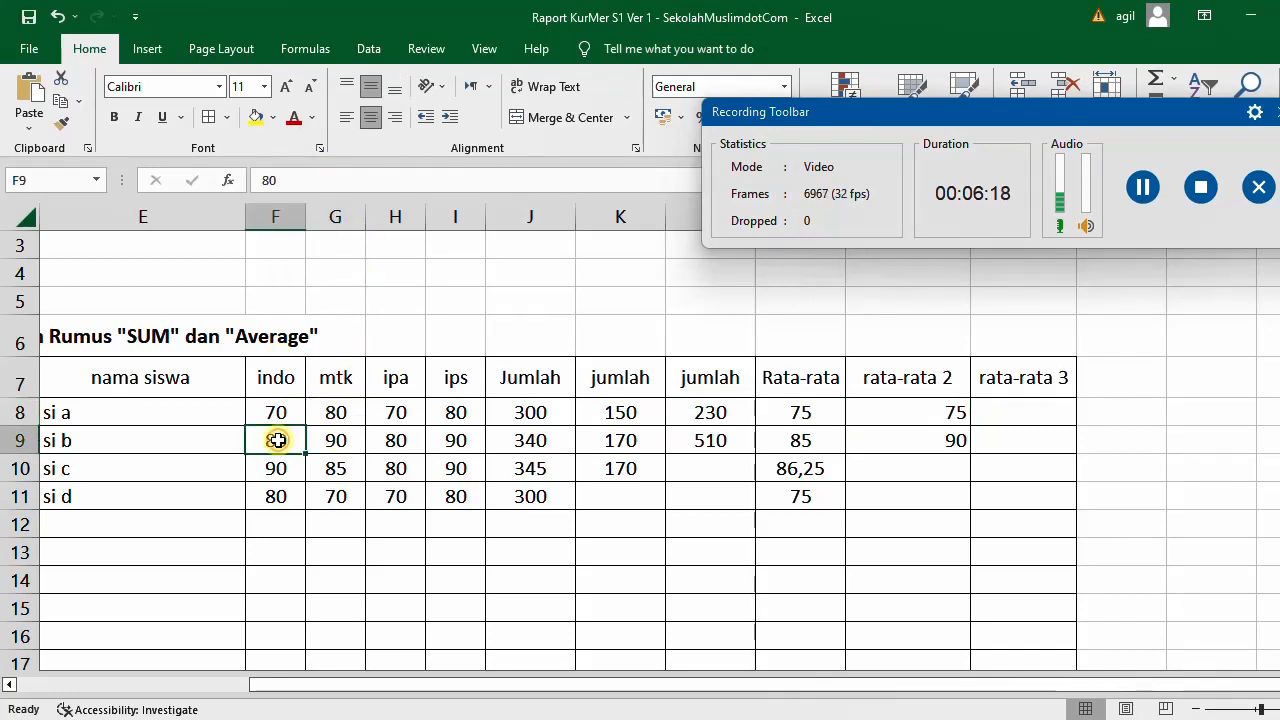
left_click(458, 441)
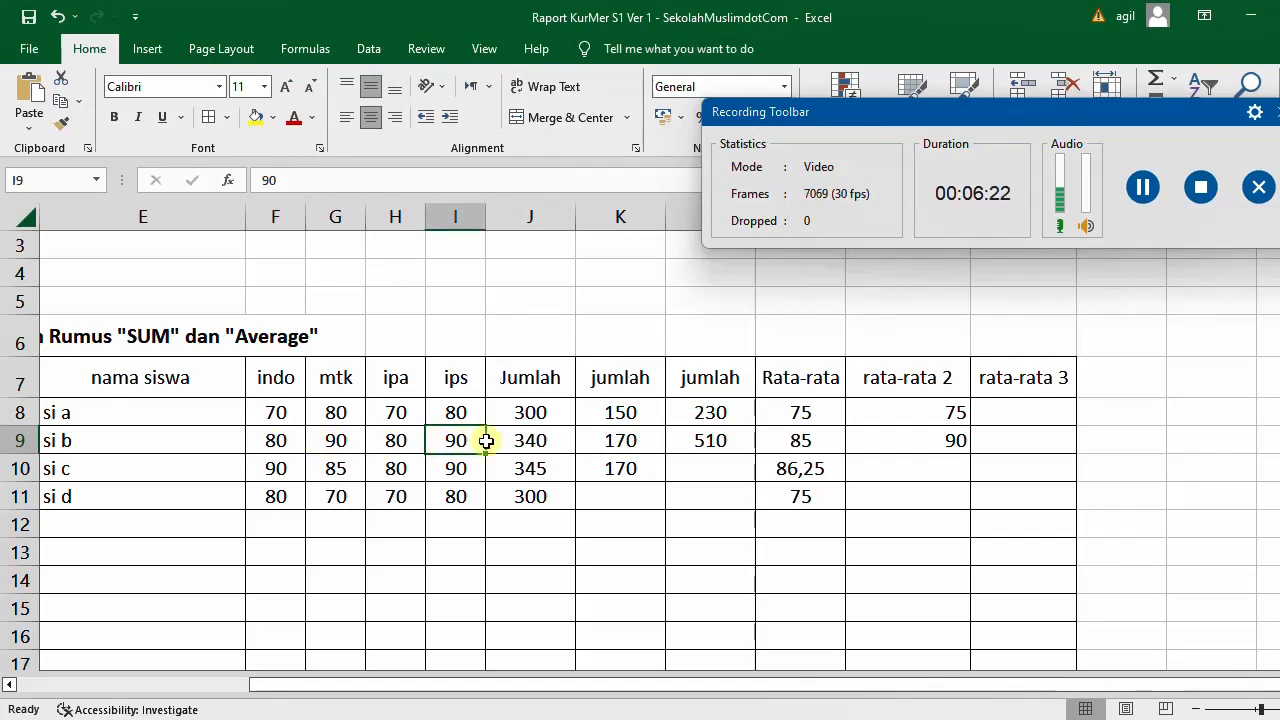
left_click(900, 413)
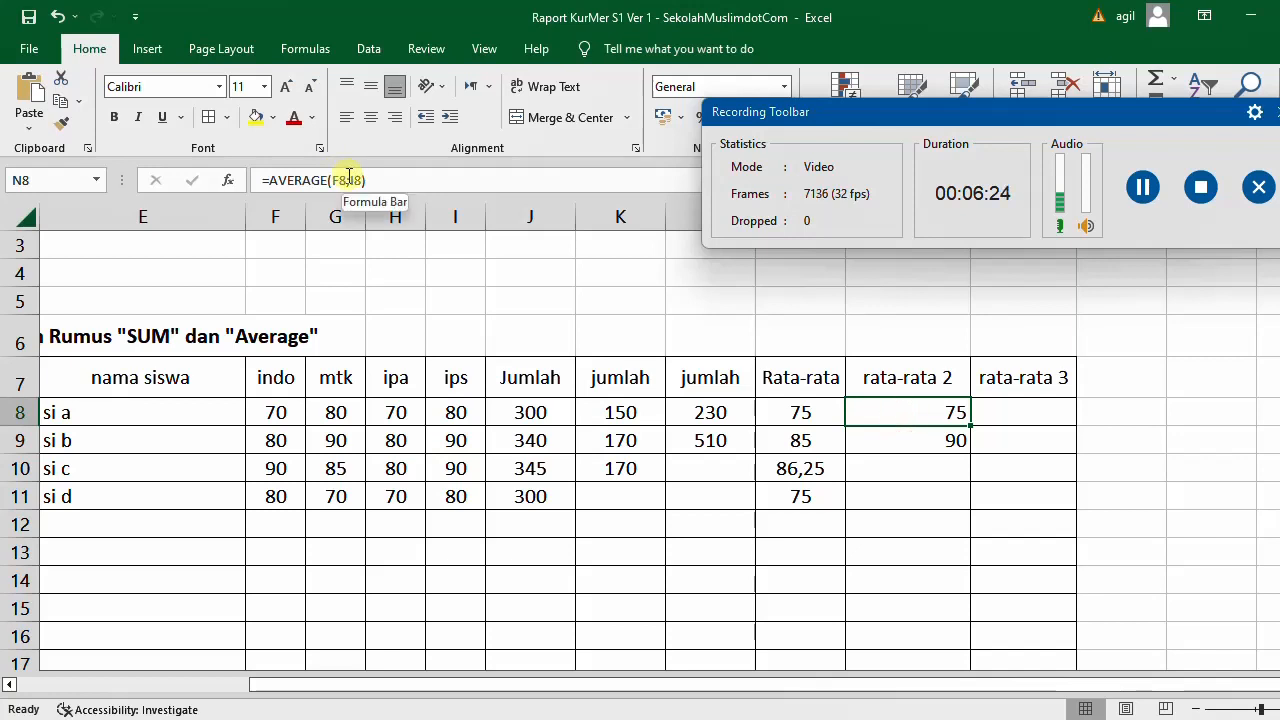
left_click(812, 418)
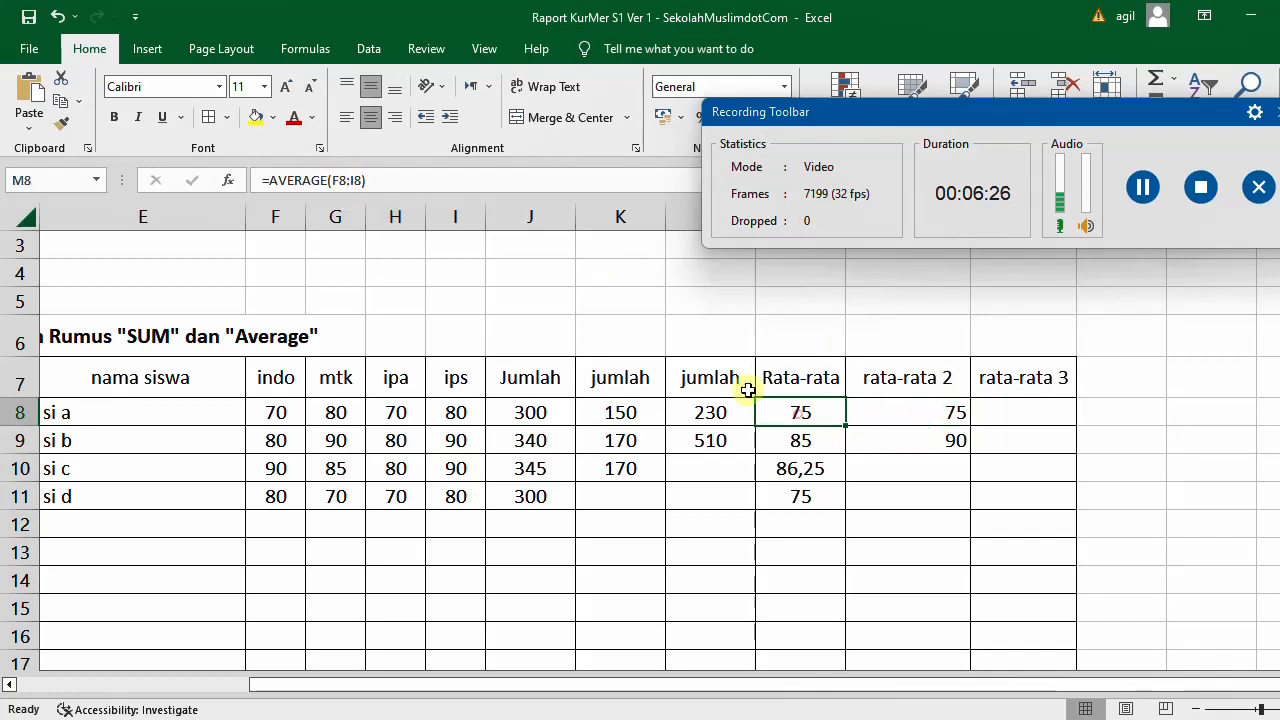
left_click(276, 412)
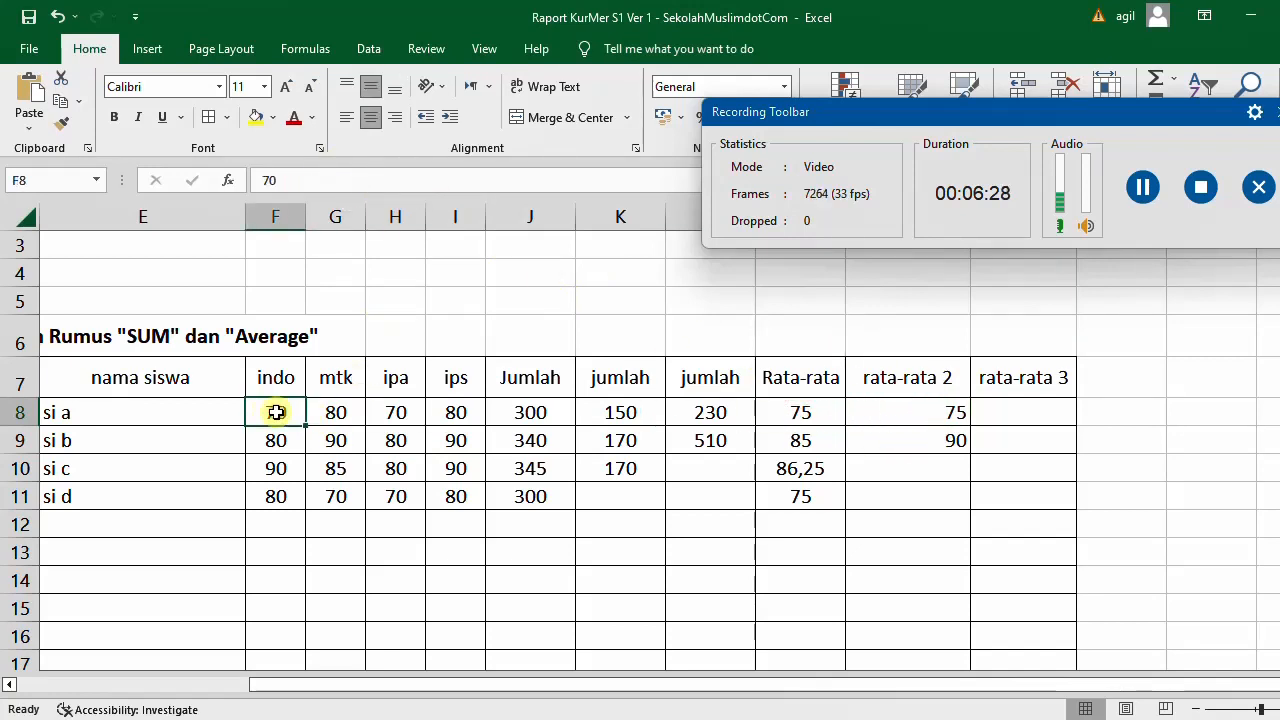
left_click(458, 413)
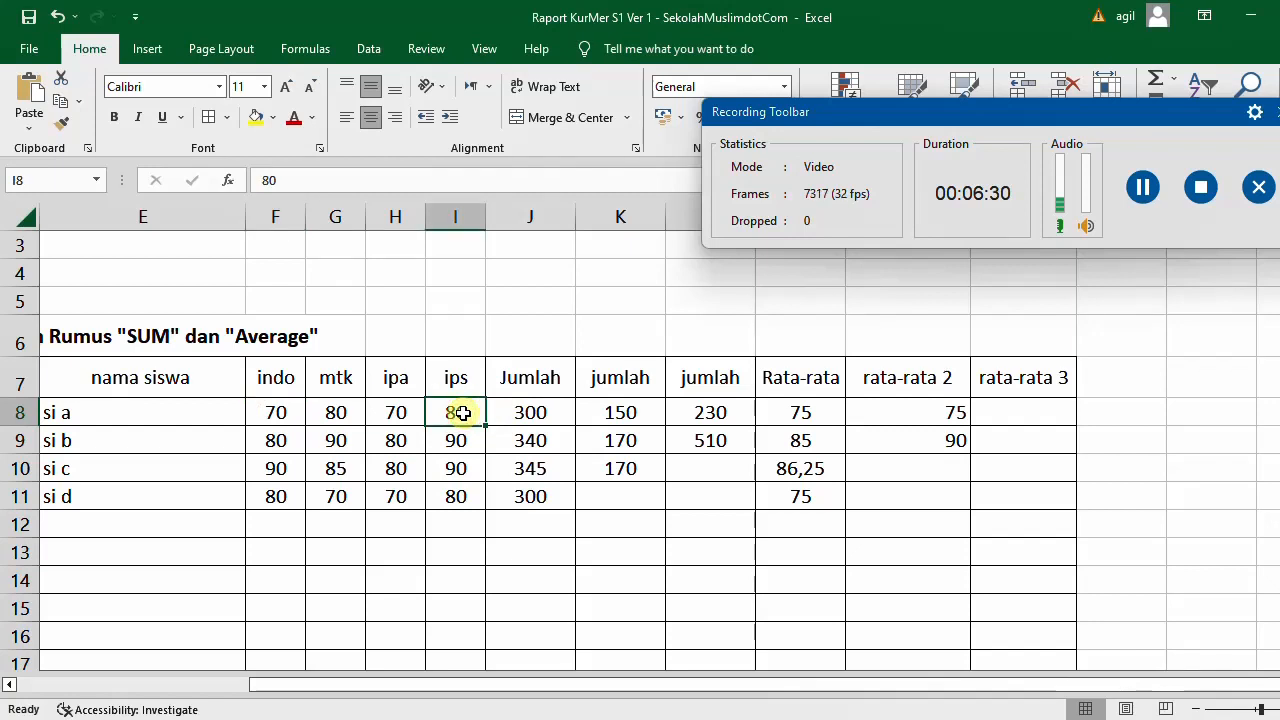
left_click(281, 443)
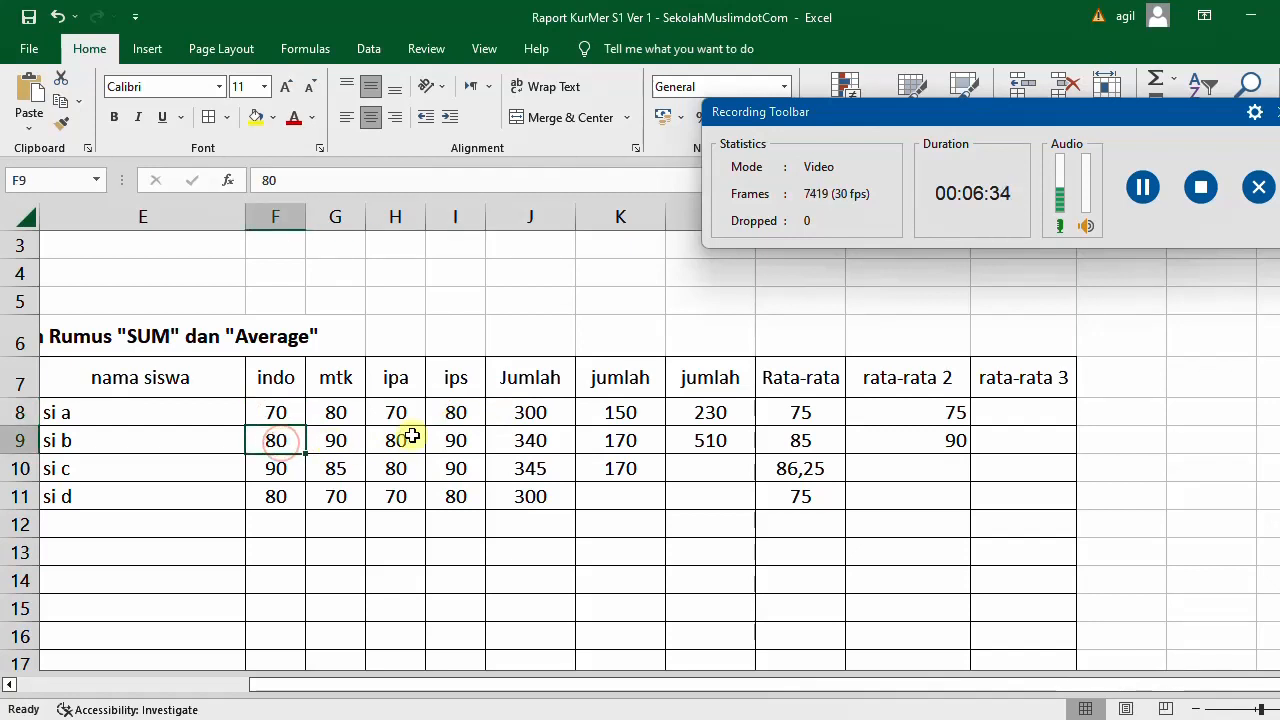
left_click(455, 439)
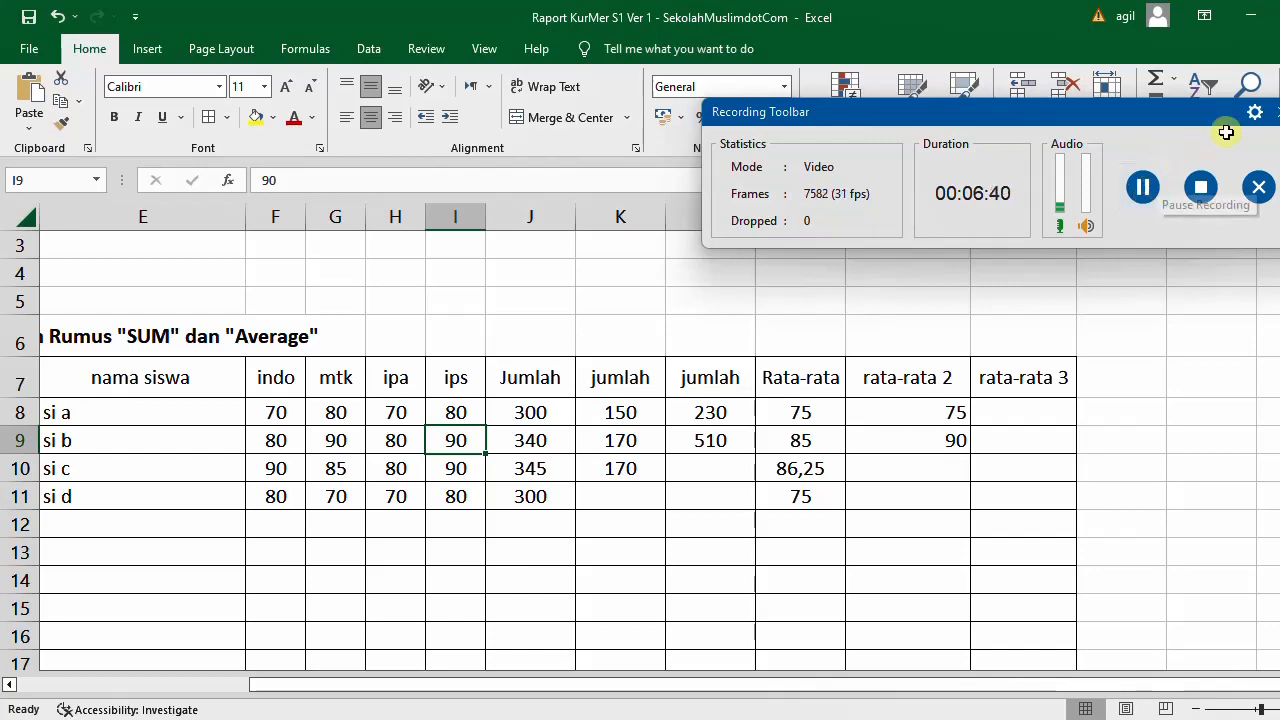
- Center the contents of column N horizontally
left_click(1270, 112)
left_click(940, 218)
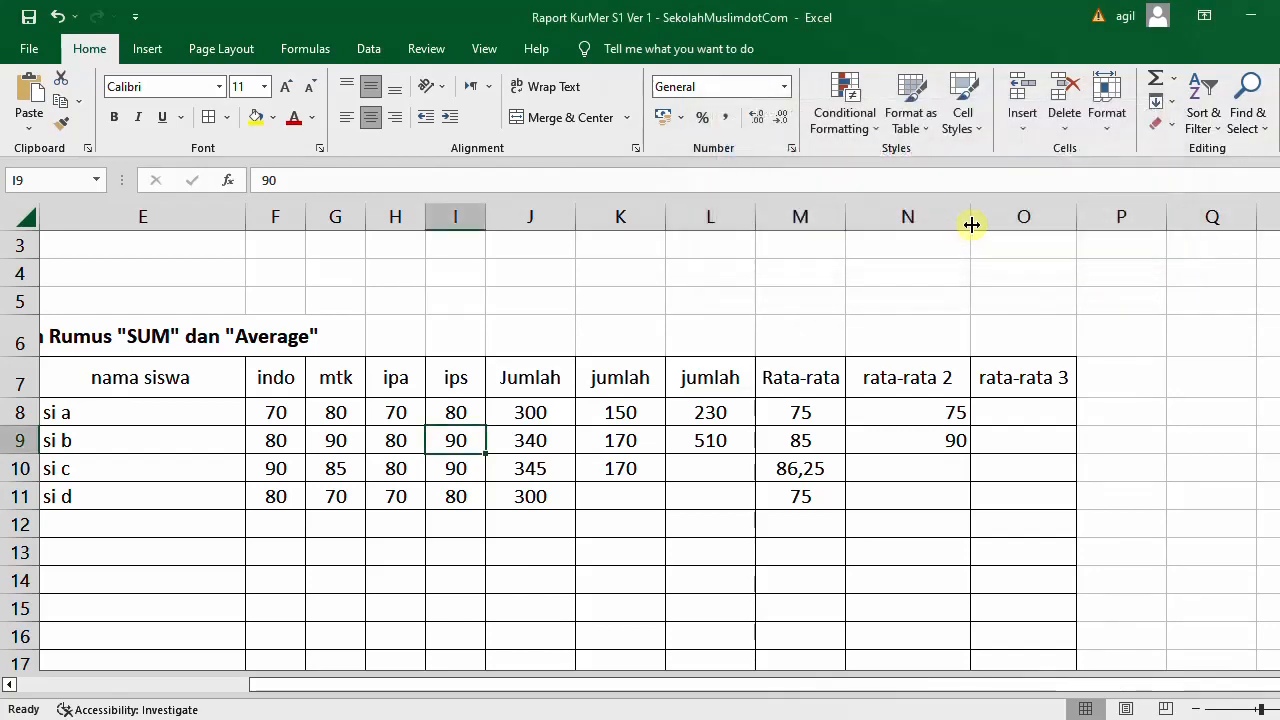
left_click(920, 214)
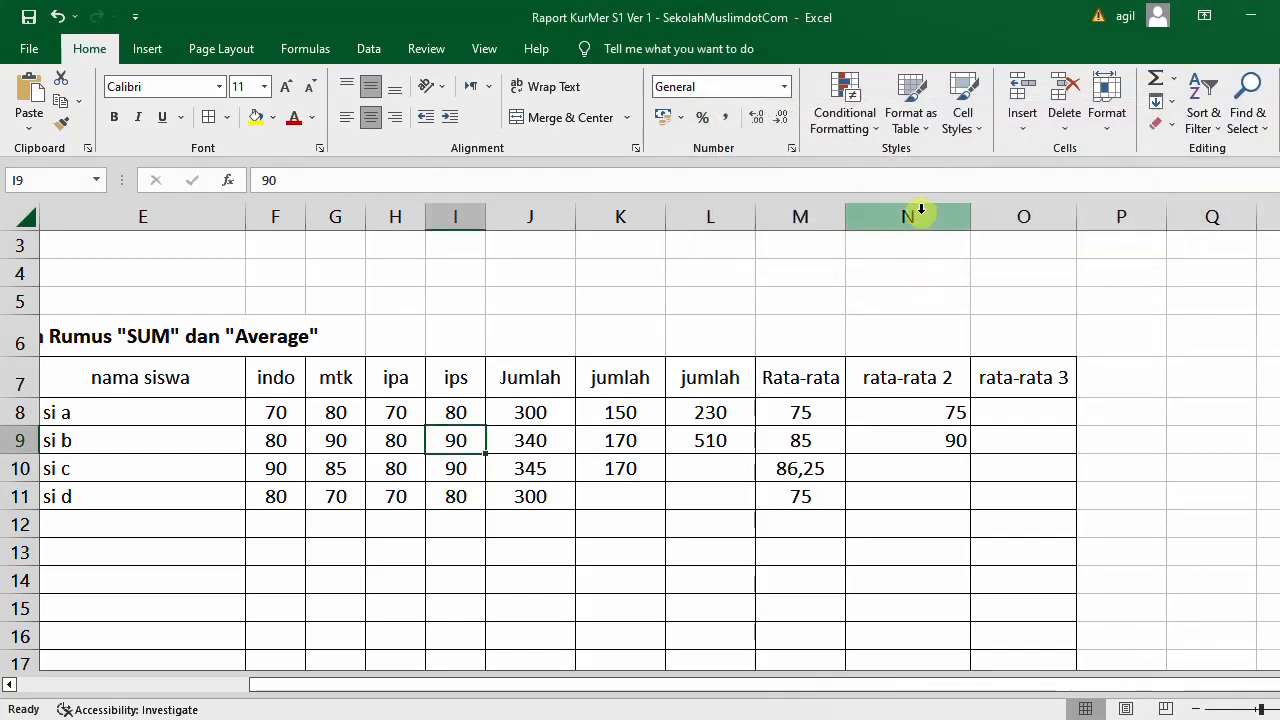
left_click(370, 117)
scroll(1137, 420, "up", 1)
left_click(1140, 421)
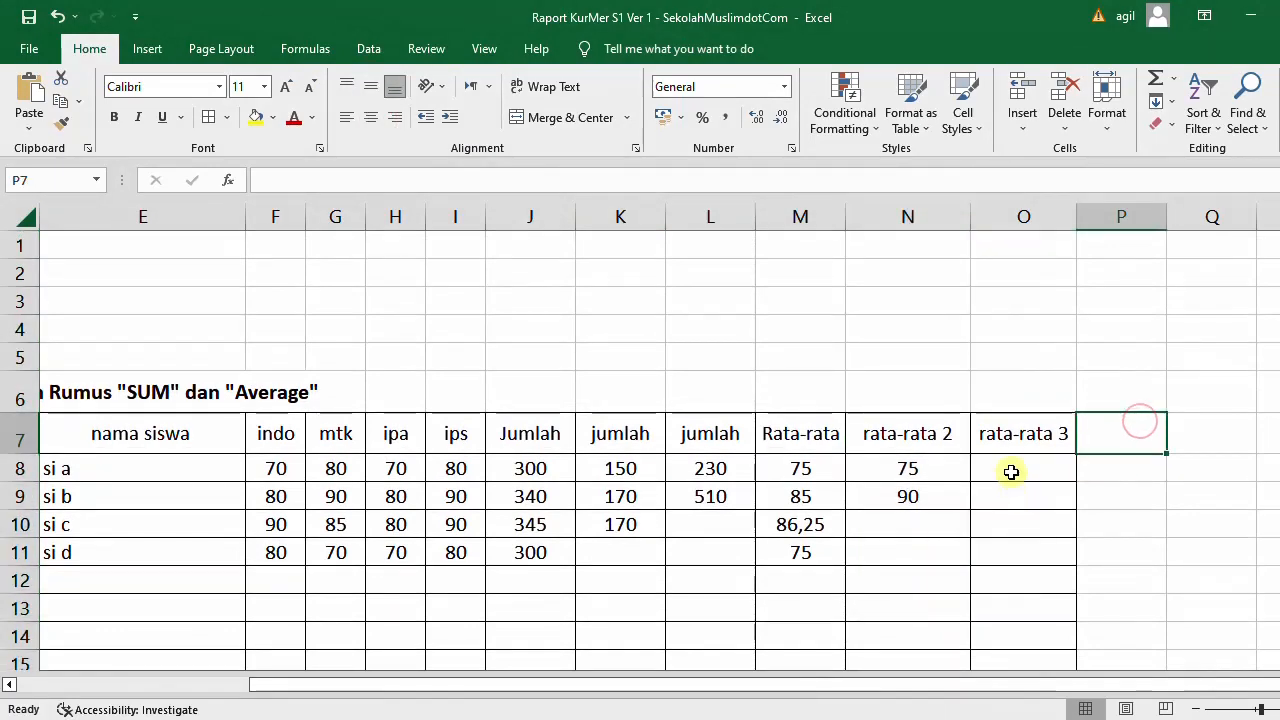
- Enter =average(F8:I8;N8) in cell O8 under rata-rata 3 to average si a's four scores together with the rata-rata 2 value
left_click(1015, 470)
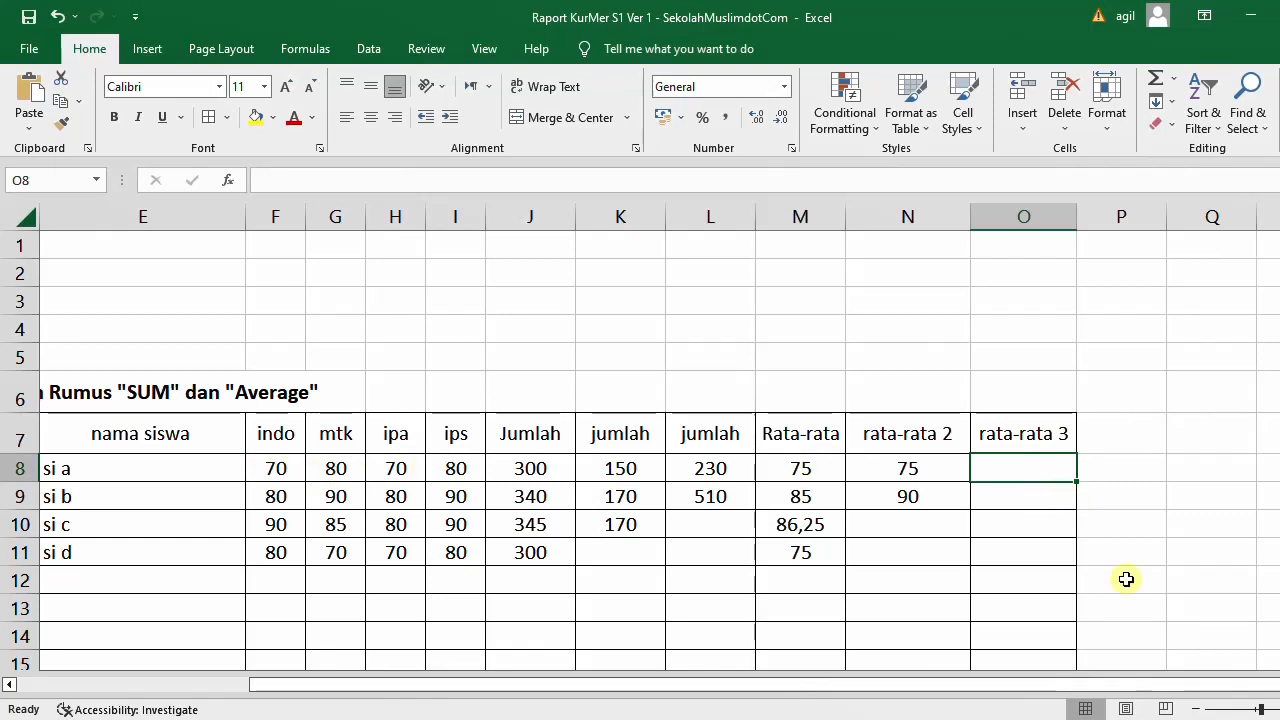
type("=average")
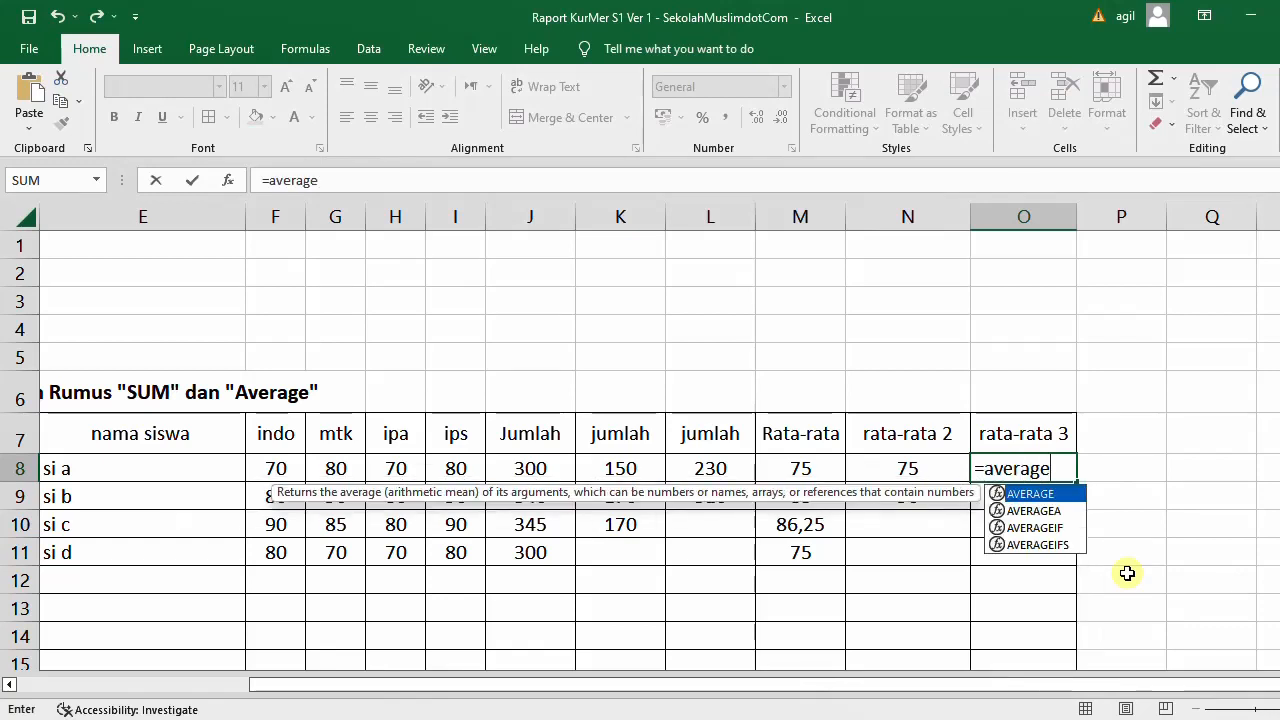
type("(")
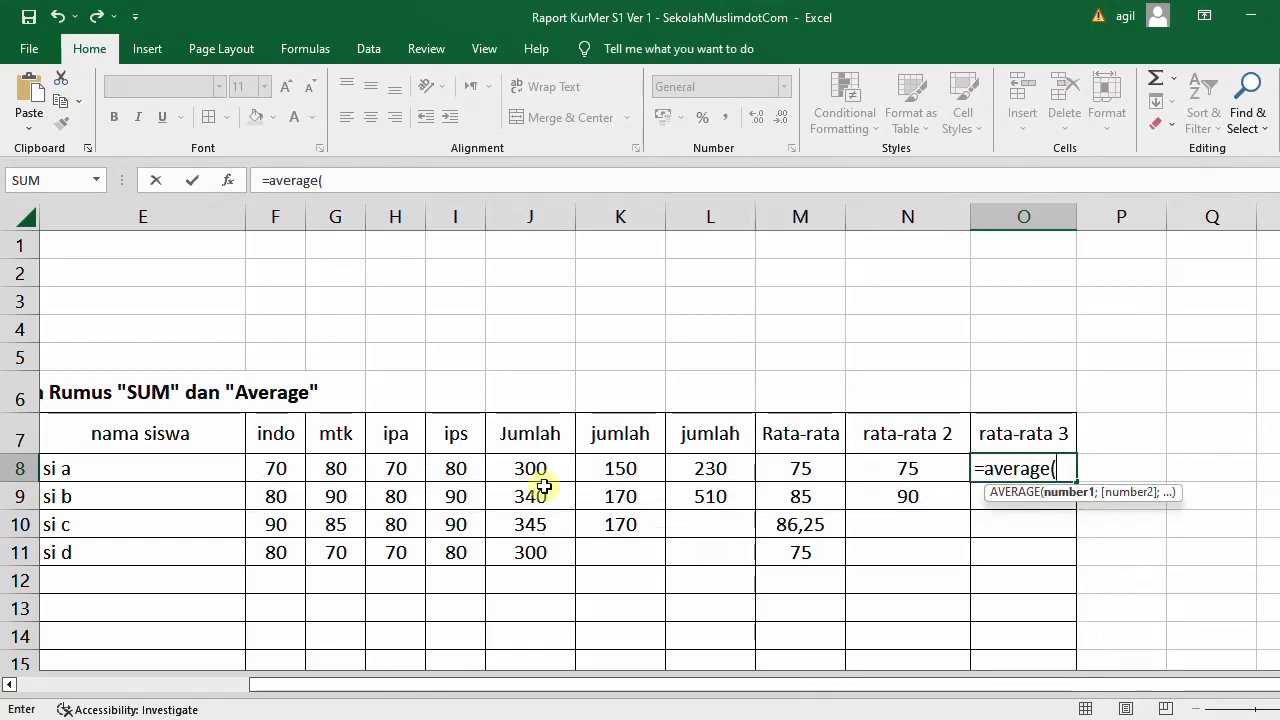
left_click_drag(283, 468, 443, 475)
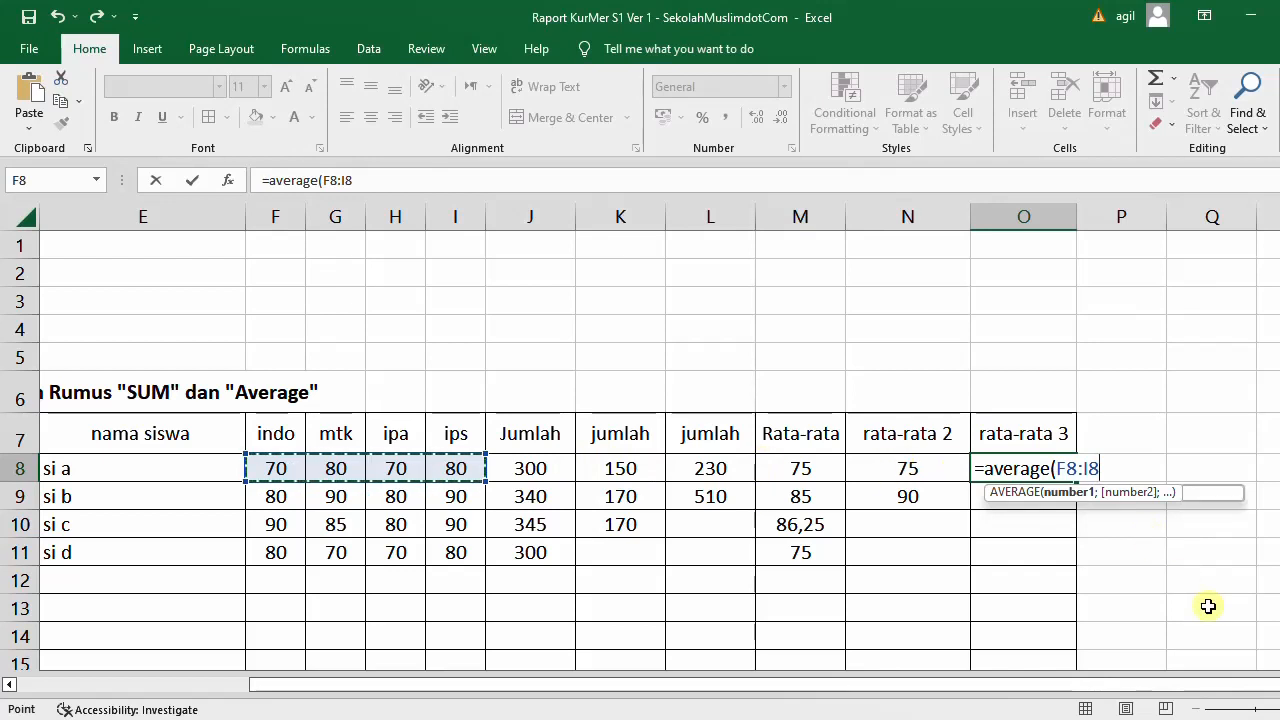
type(";")
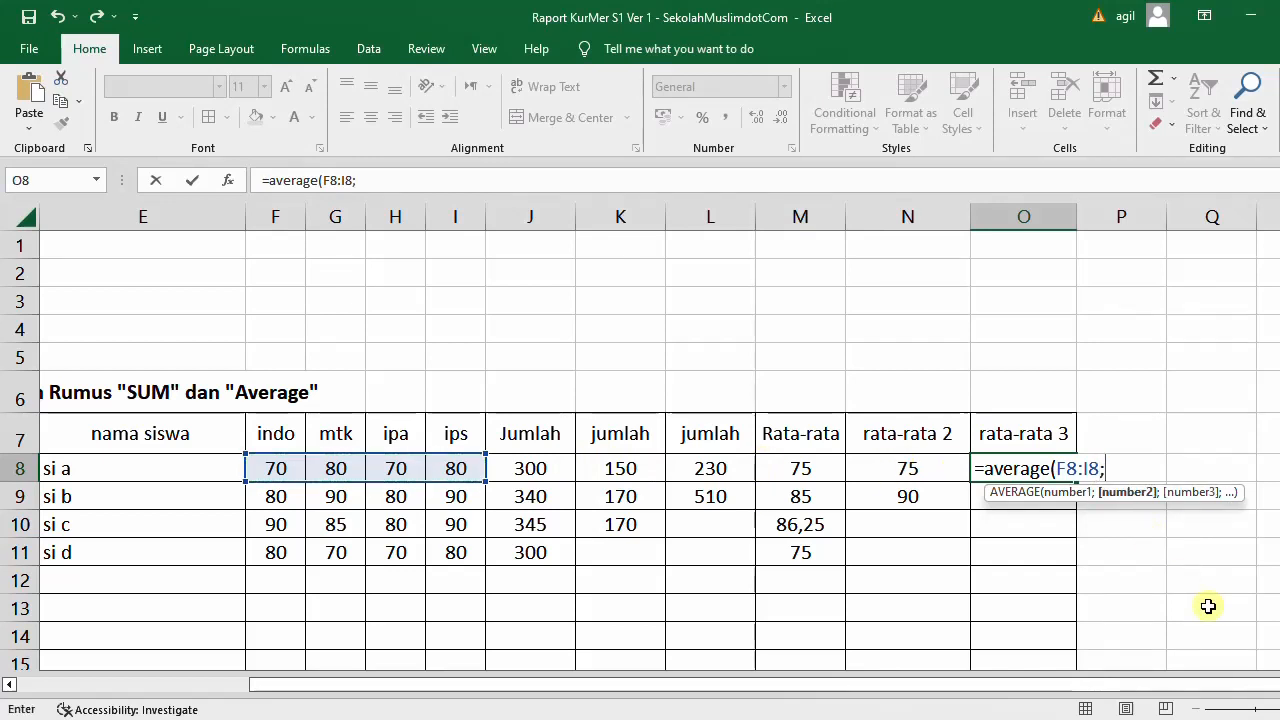
left_click(912, 469)
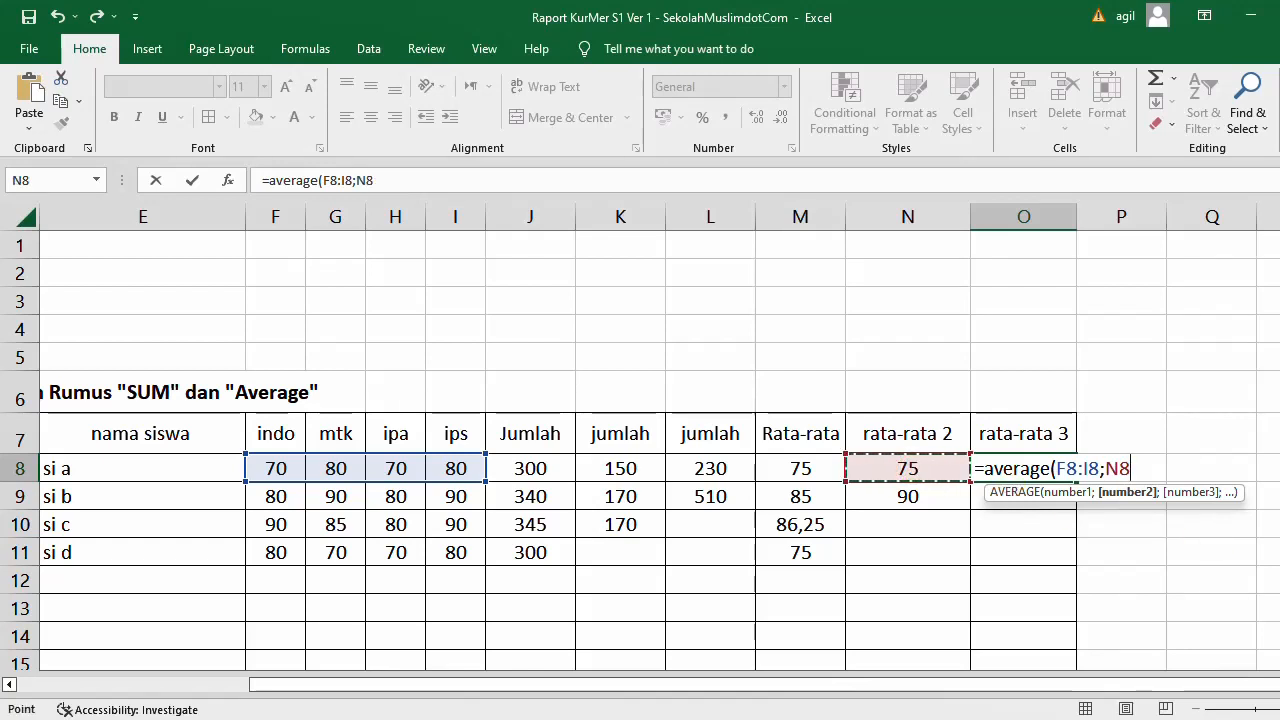
type(")")
key("Return")
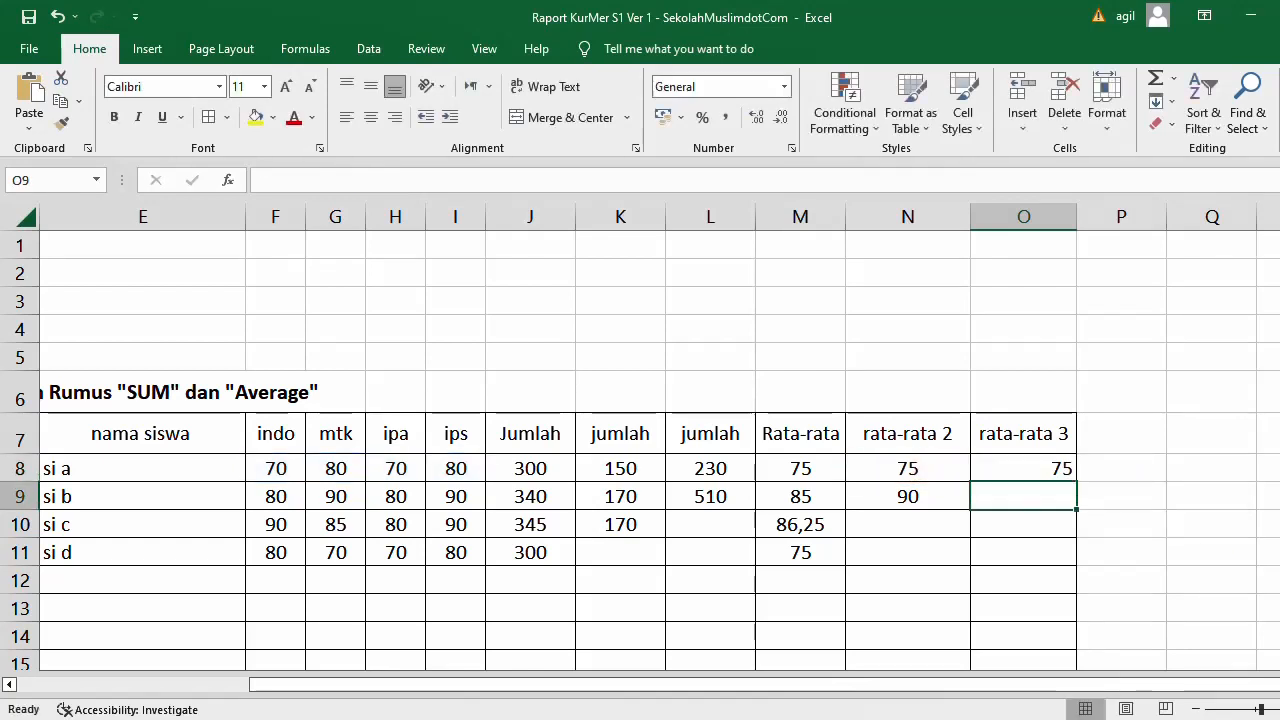
- Center the contents of cell O8 horizontally and align them to the middle vertically
left_click(1028, 470)
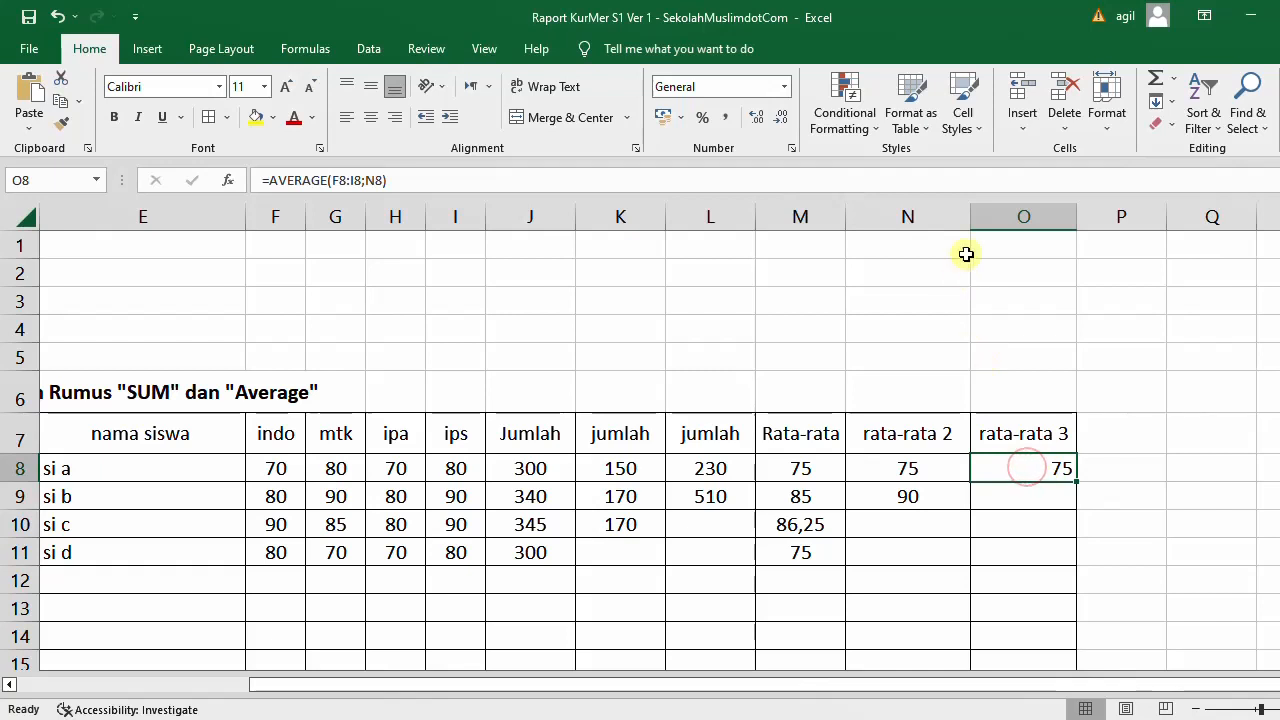
left_click(370, 117)
left_click(371, 86)
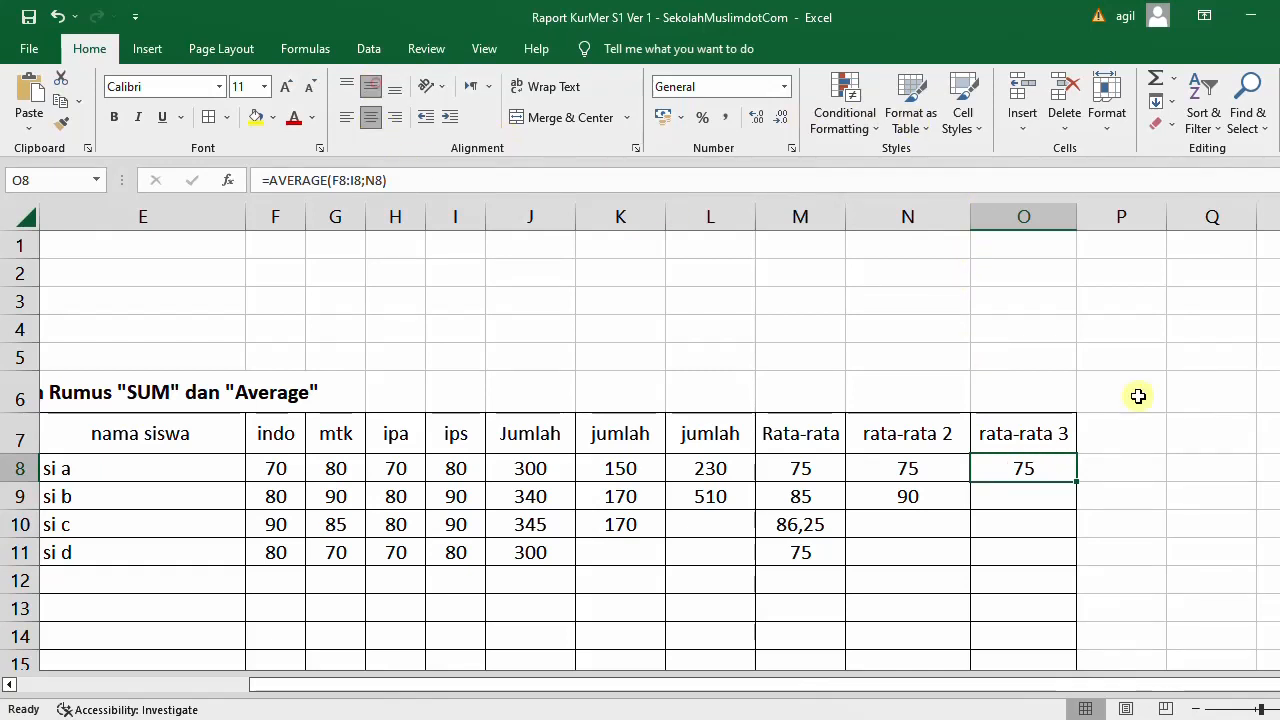
- Examine how si a's three averages differ by selecting the score range F8:I8, separate scores, and the range combined with M8
left_click(1183, 434)
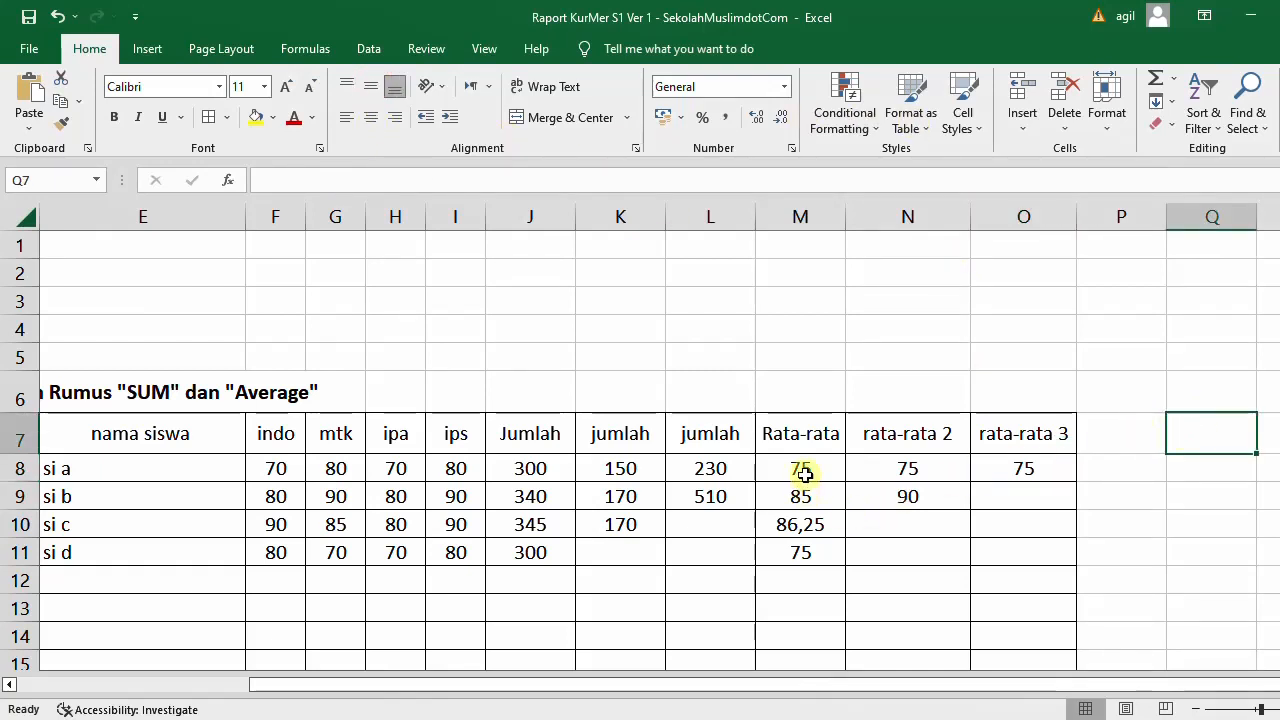
left_click_drag(271, 472, 443, 474)
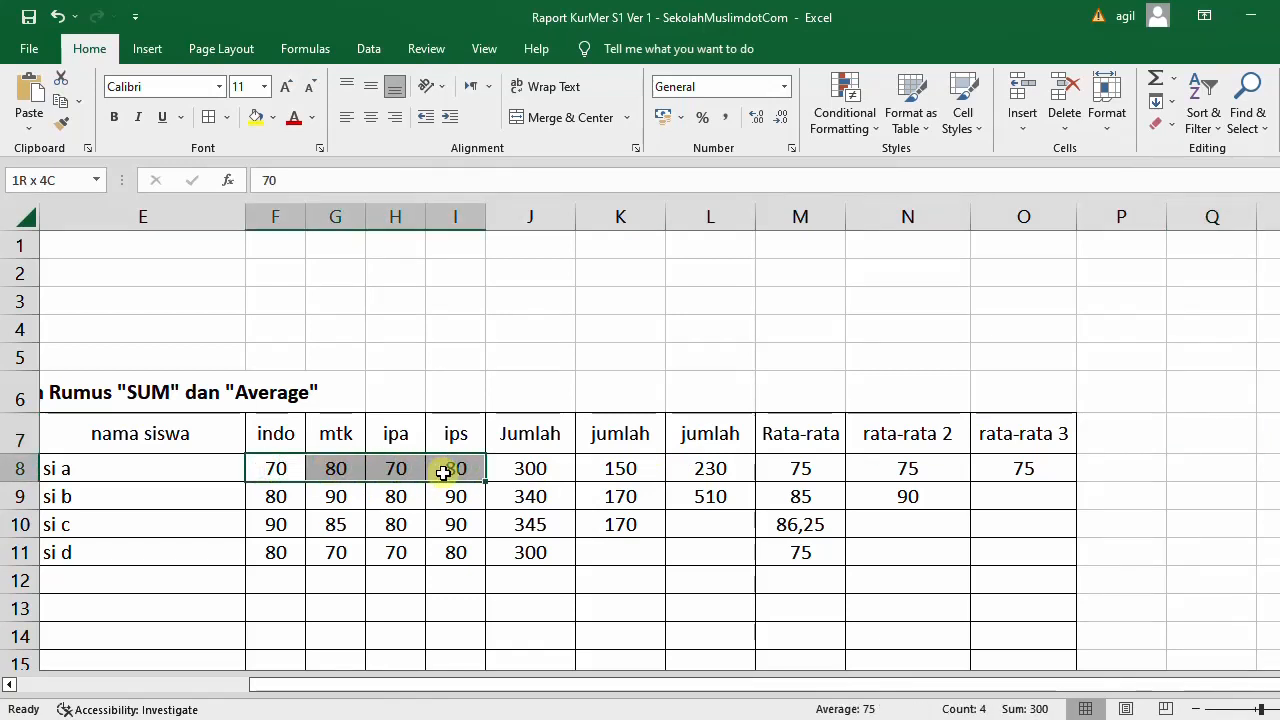
left_click(802, 467)
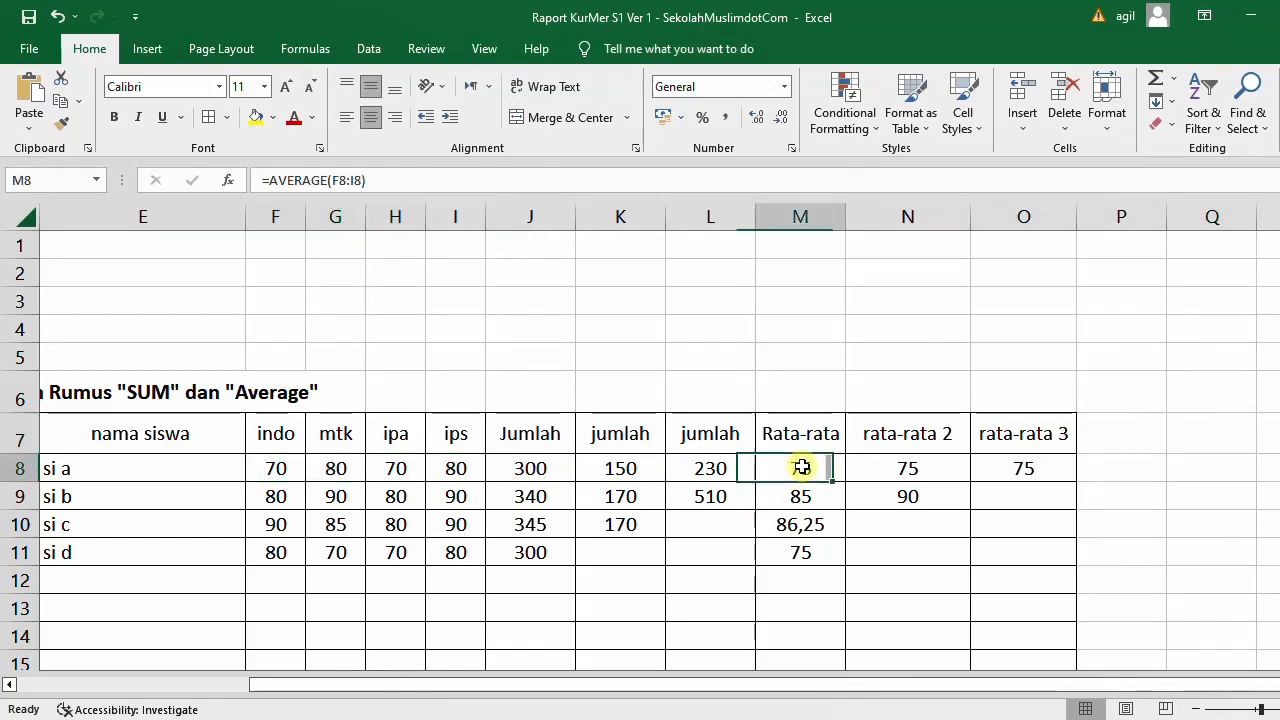
left_click(908, 467)
left_click(277, 467)
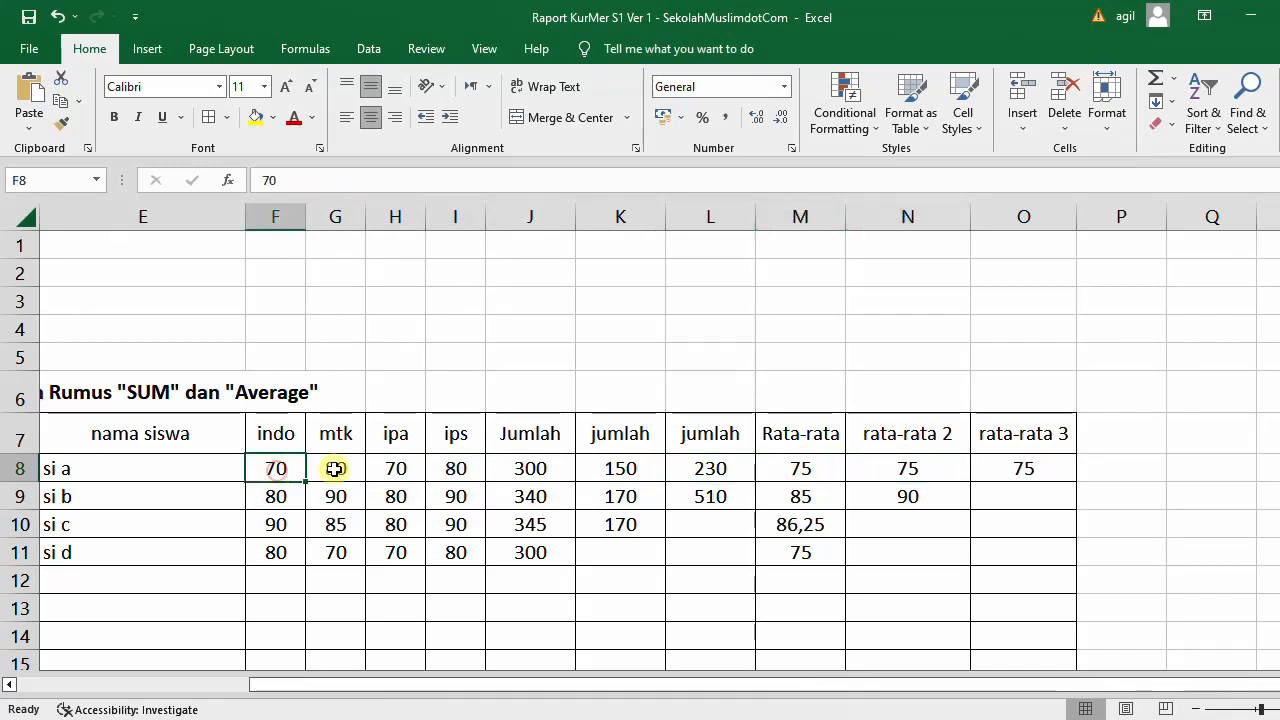
left_click(396, 468, "ctrl")
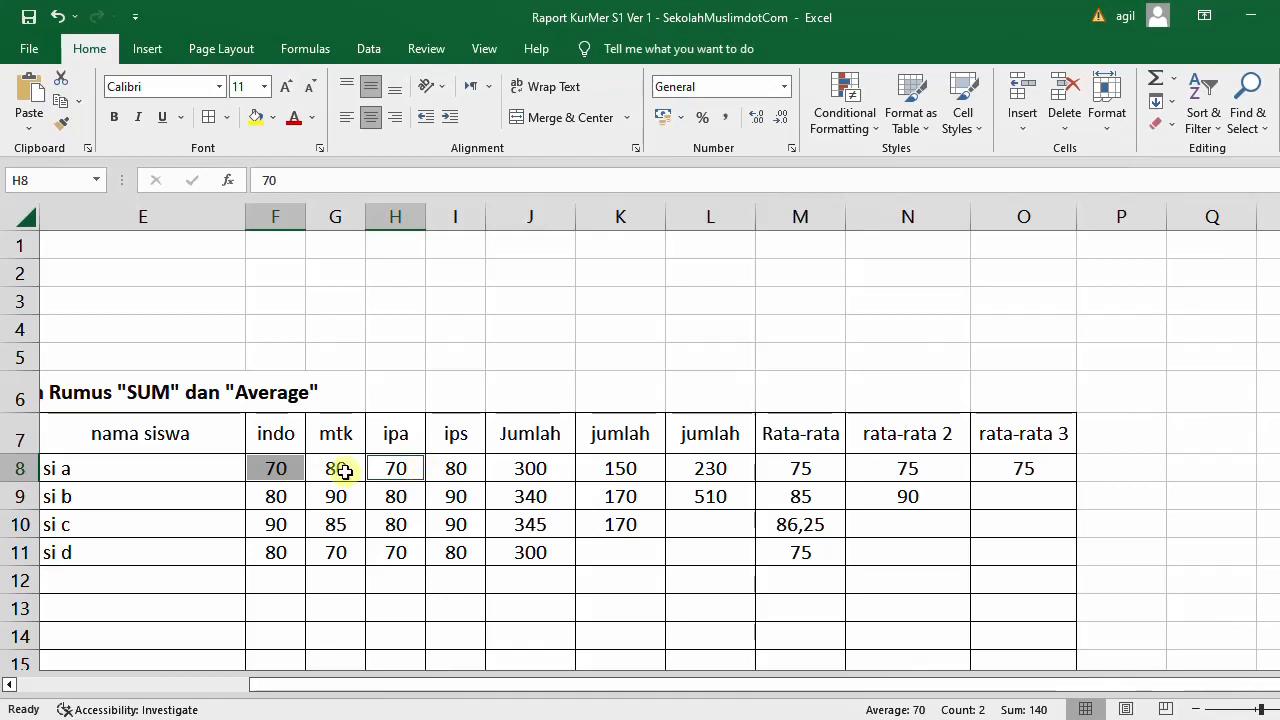
left_click(1031, 468)
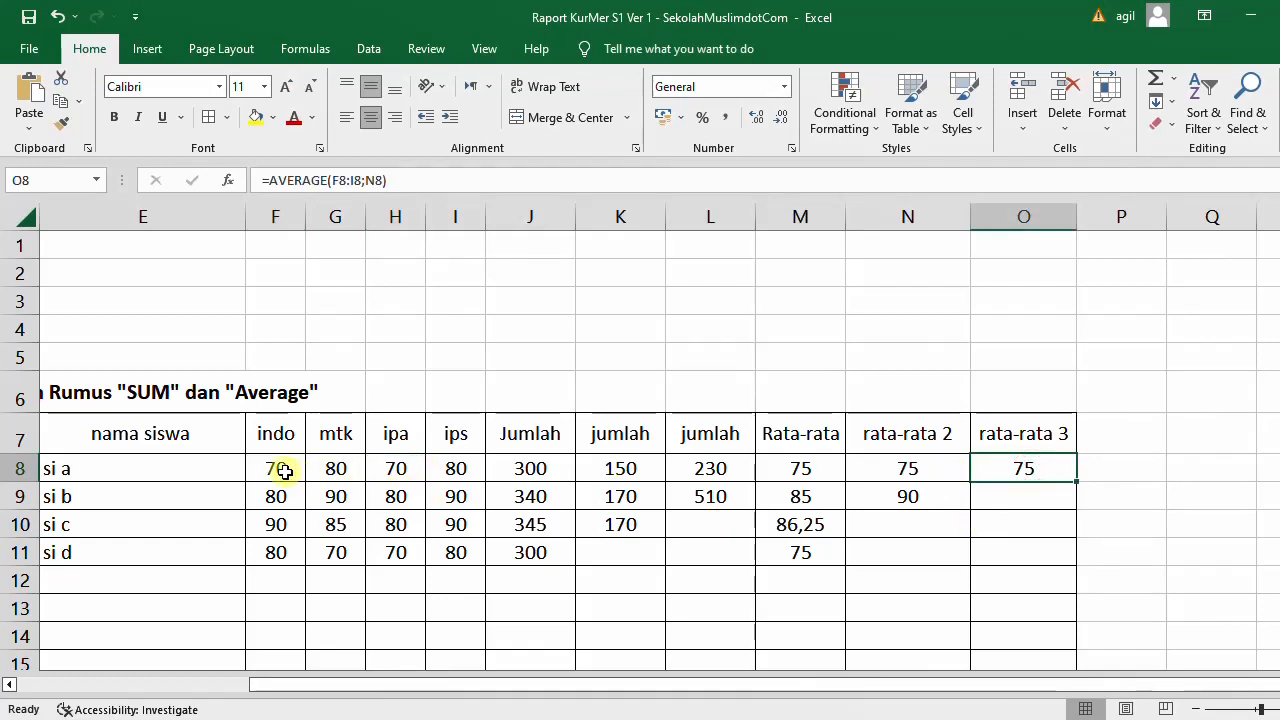
left_click_drag(275, 468, 450, 476)
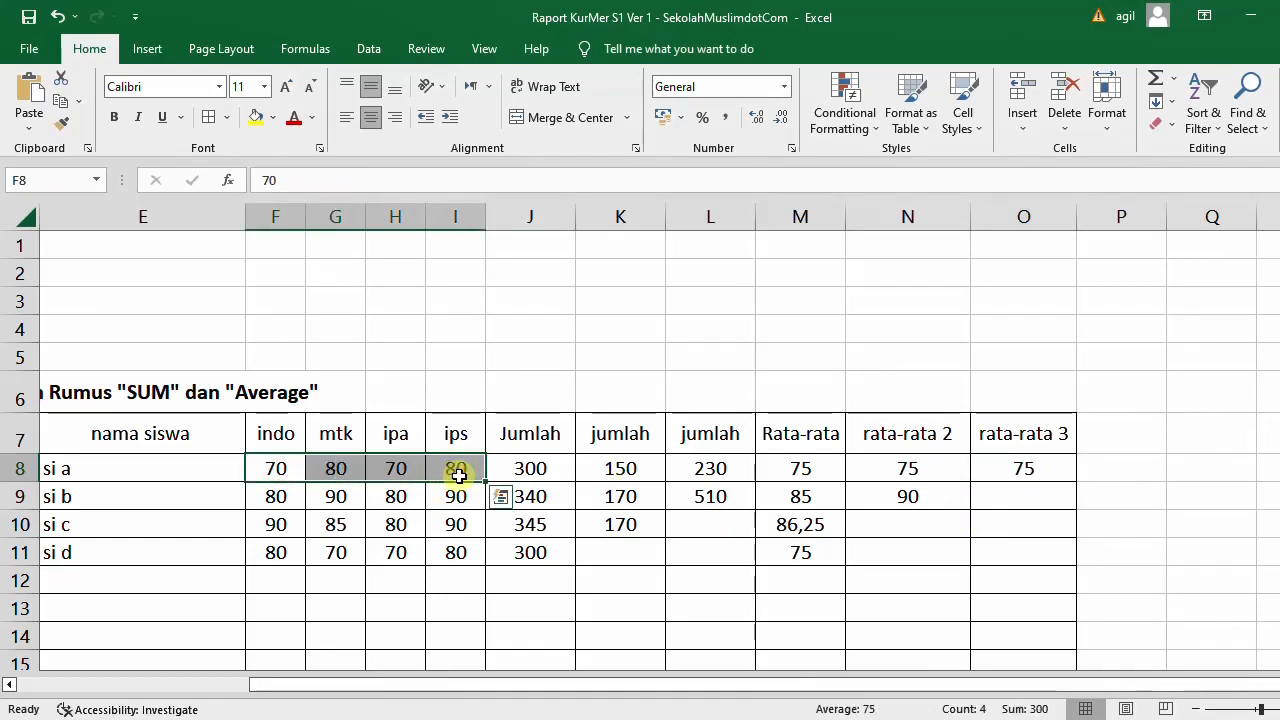
left_click(803, 469, "ctrl")
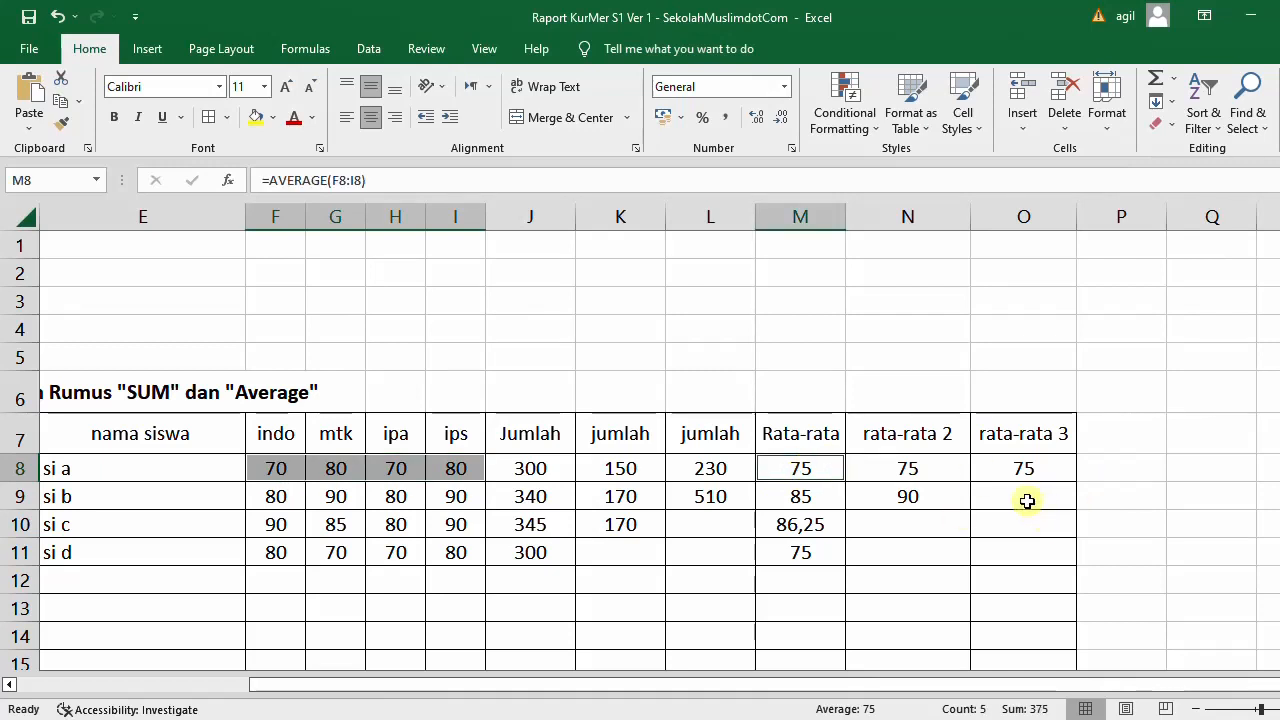
left_click(1172, 545)
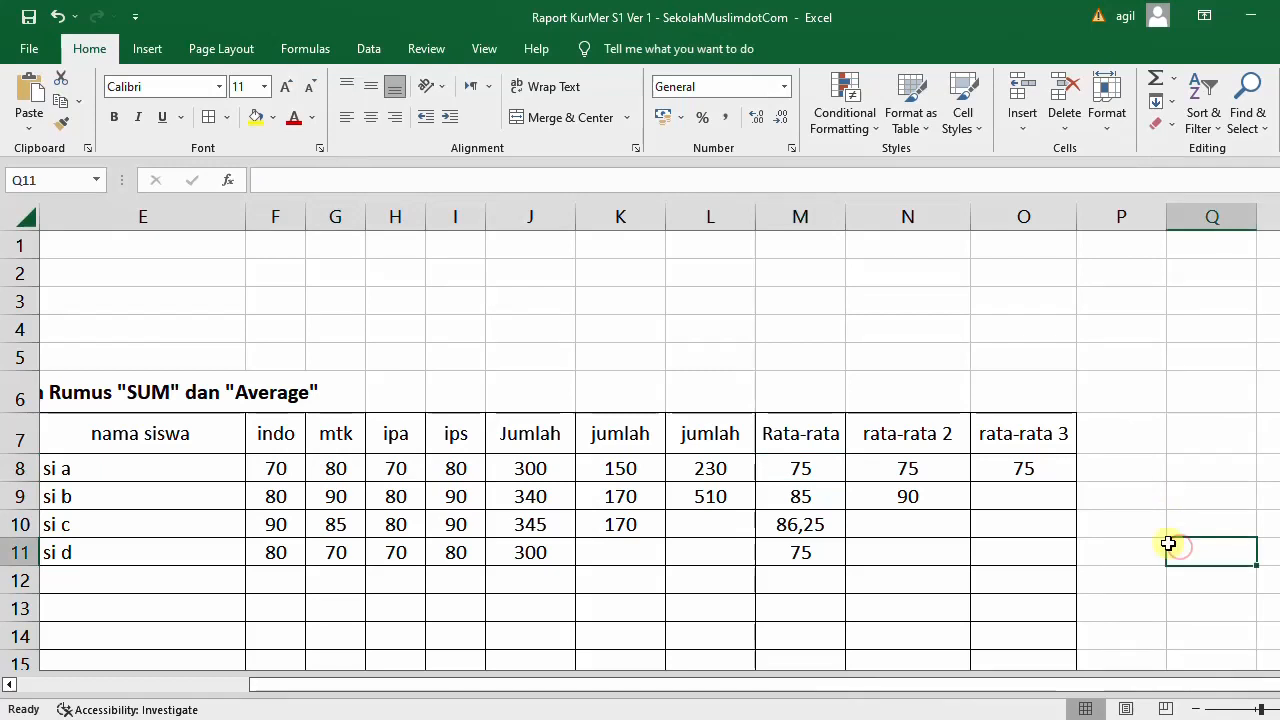
- Review the formulas in M8, N8 and O8 again, checking each against si a's indo and ips cells or the range F8:I8
left_click(804, 468)
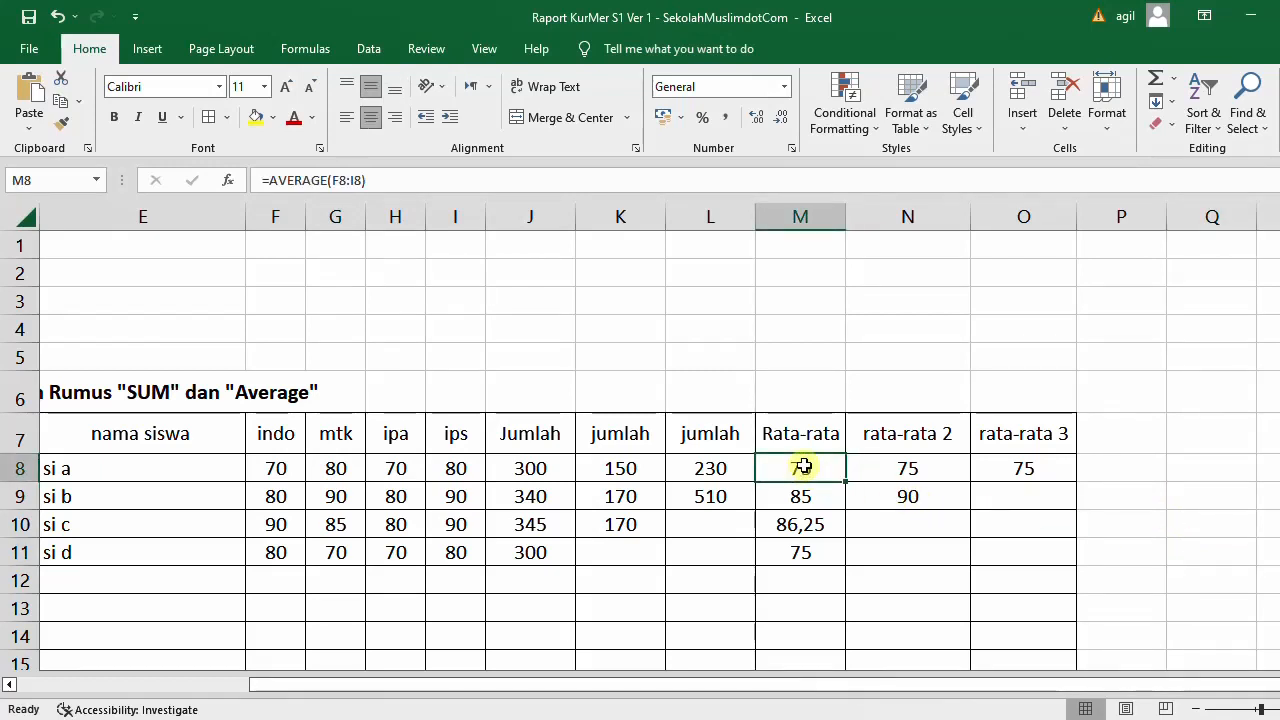
left_click(280, 470)
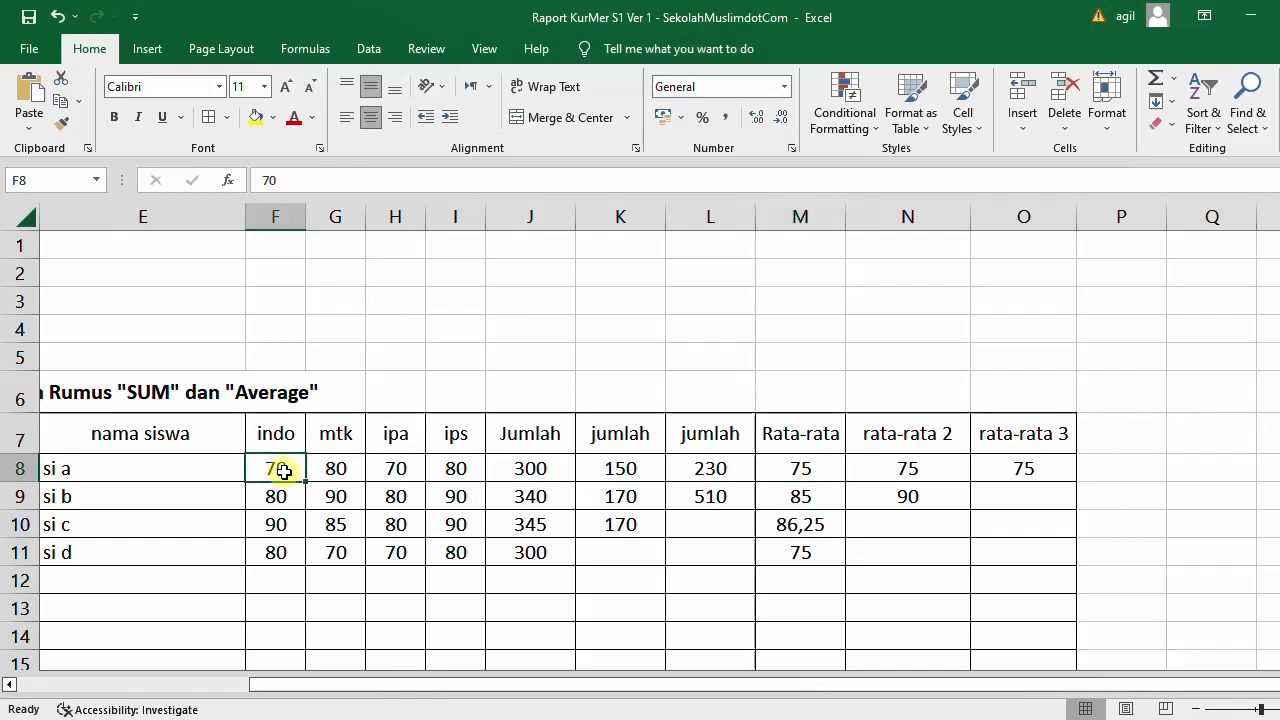
left_click(440, 470)
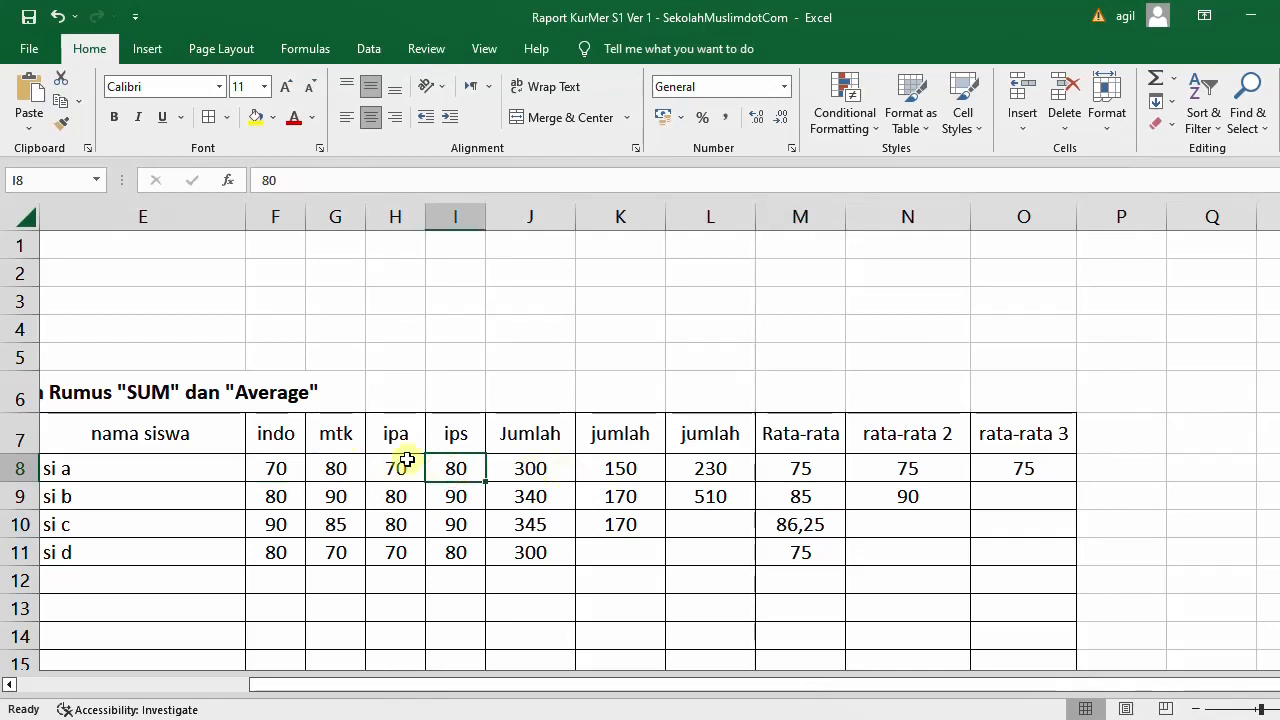
left_click(788, 468)
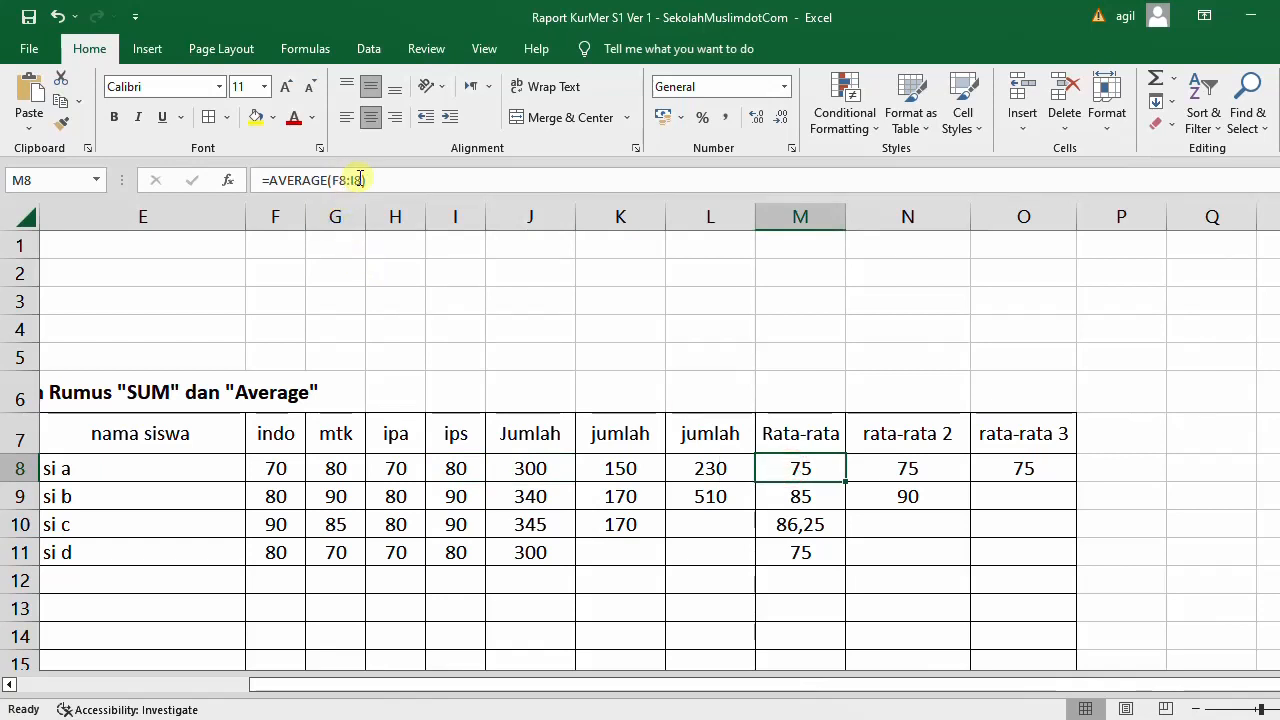
left_click(918, 468)
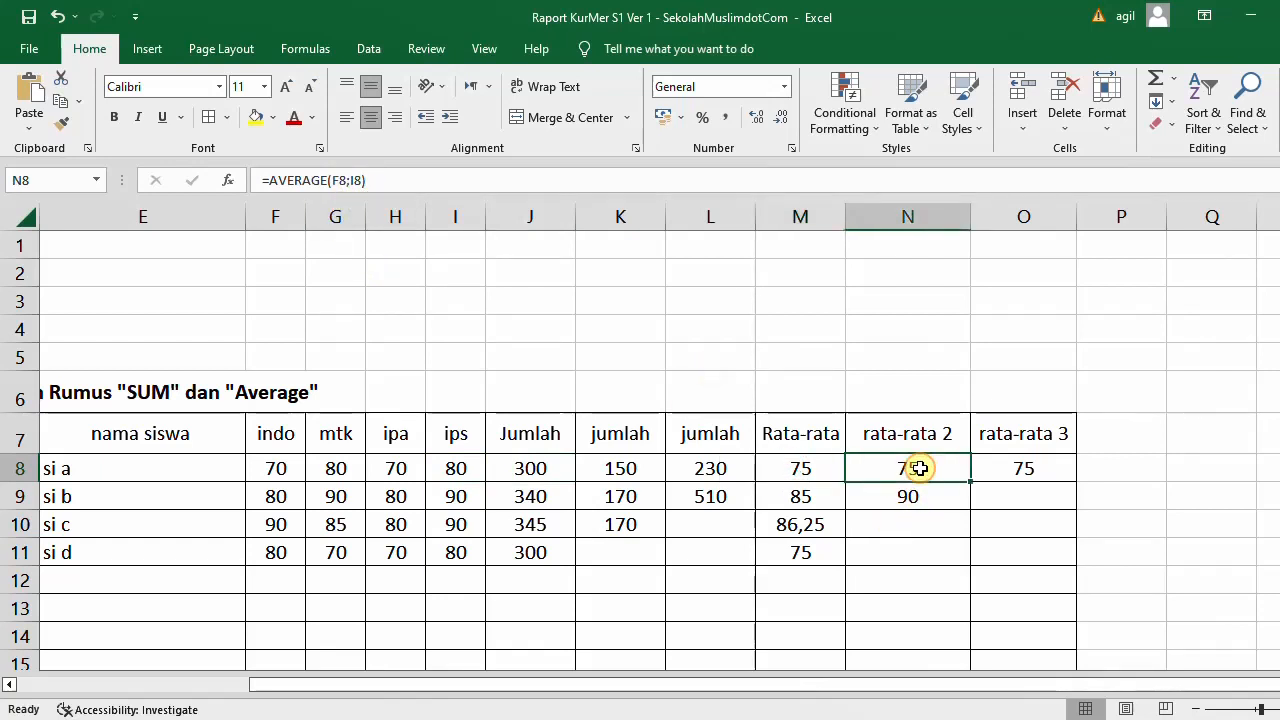
left_click(280, 468)
left_click(440, 470)
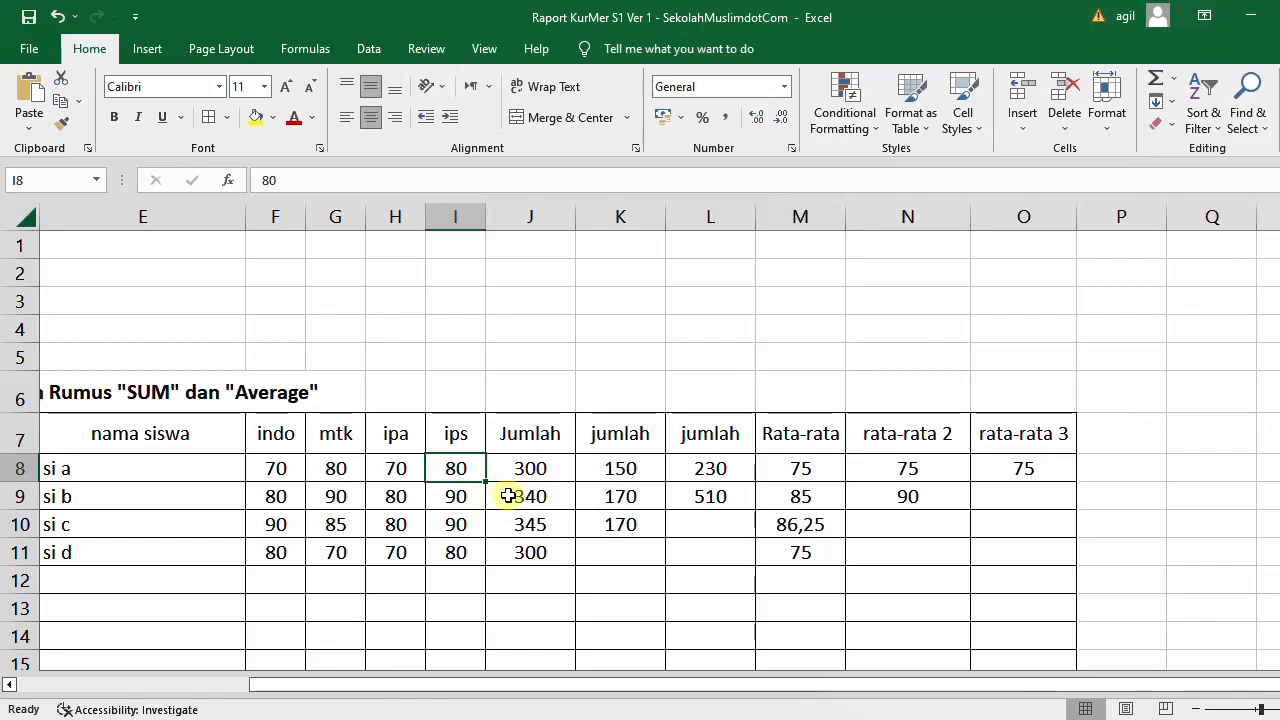
left_click(1025, 468)
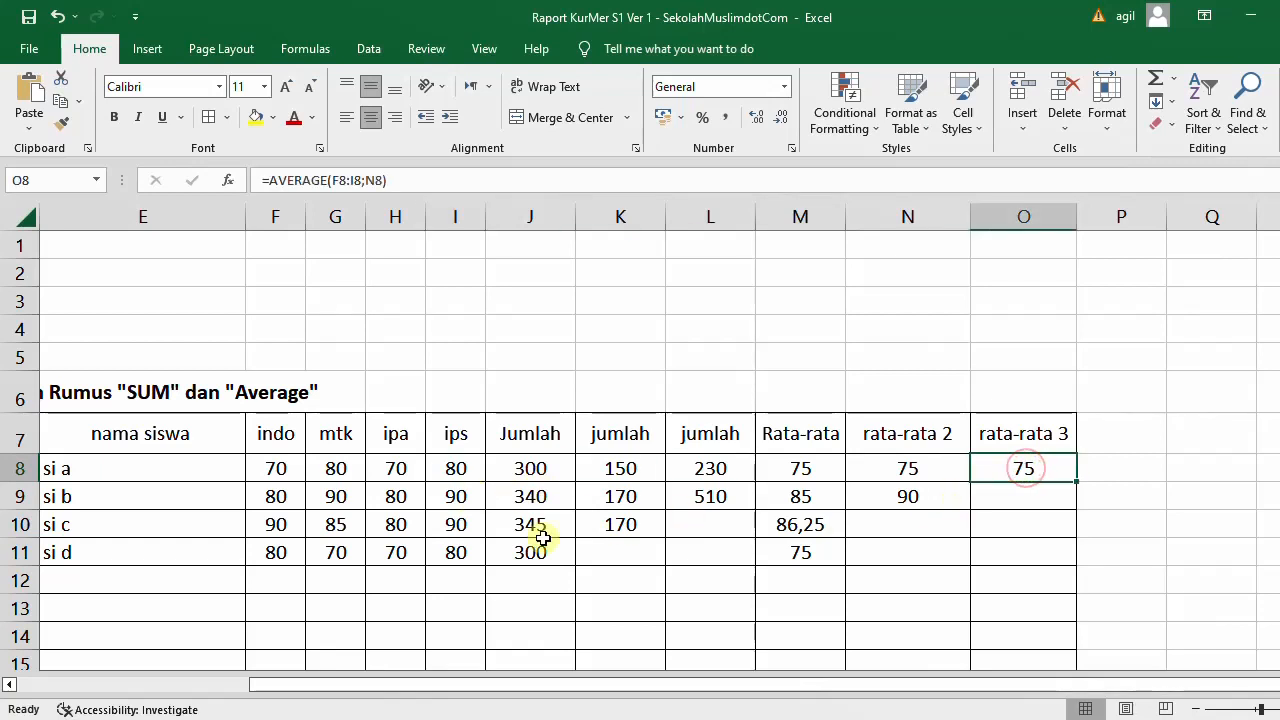
left_click_drag(277, 468, 450, 468)
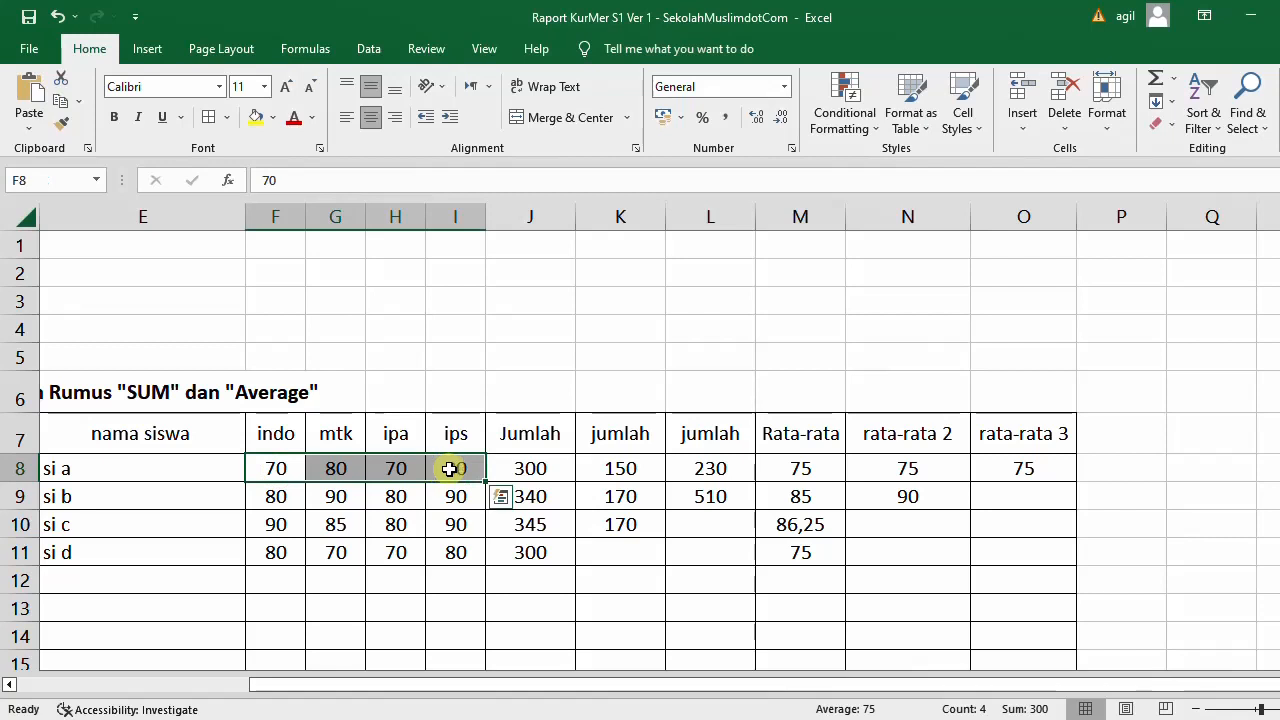
left_click(797, 470)
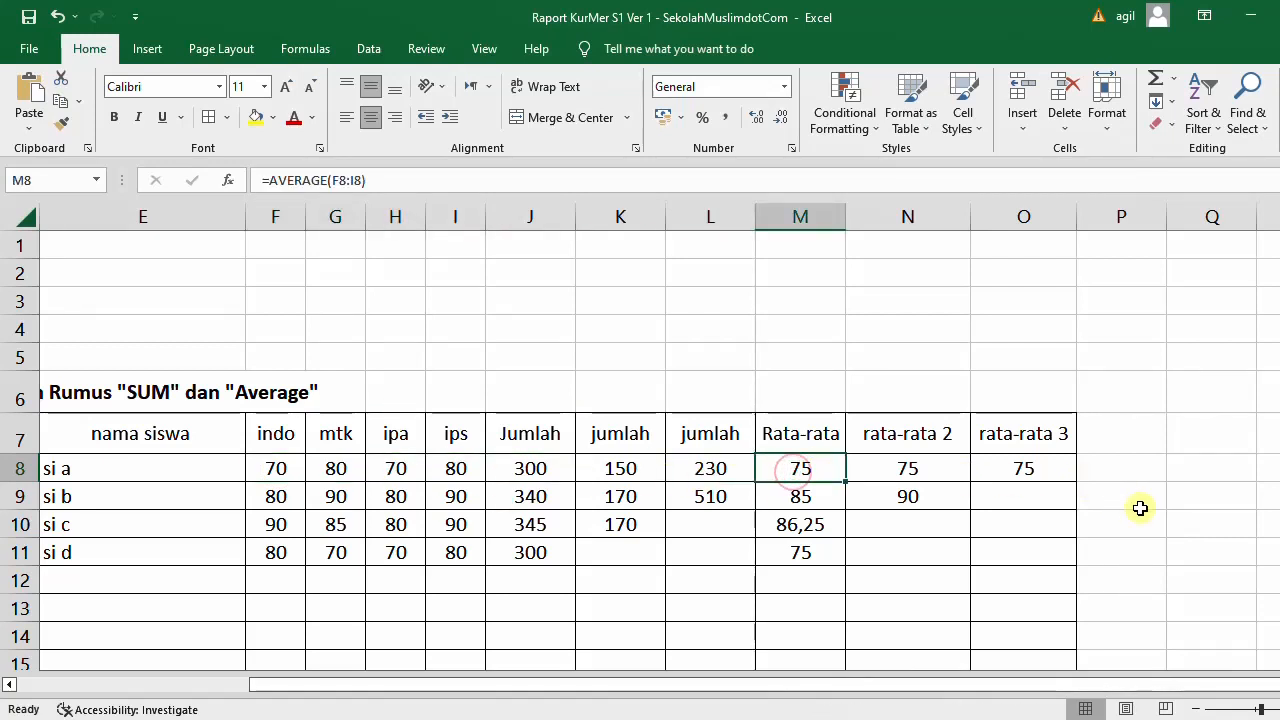
left_click(1197, 708)
left_click(1200, 707)
left_click(1200, 707)
left_click(1200, 707)
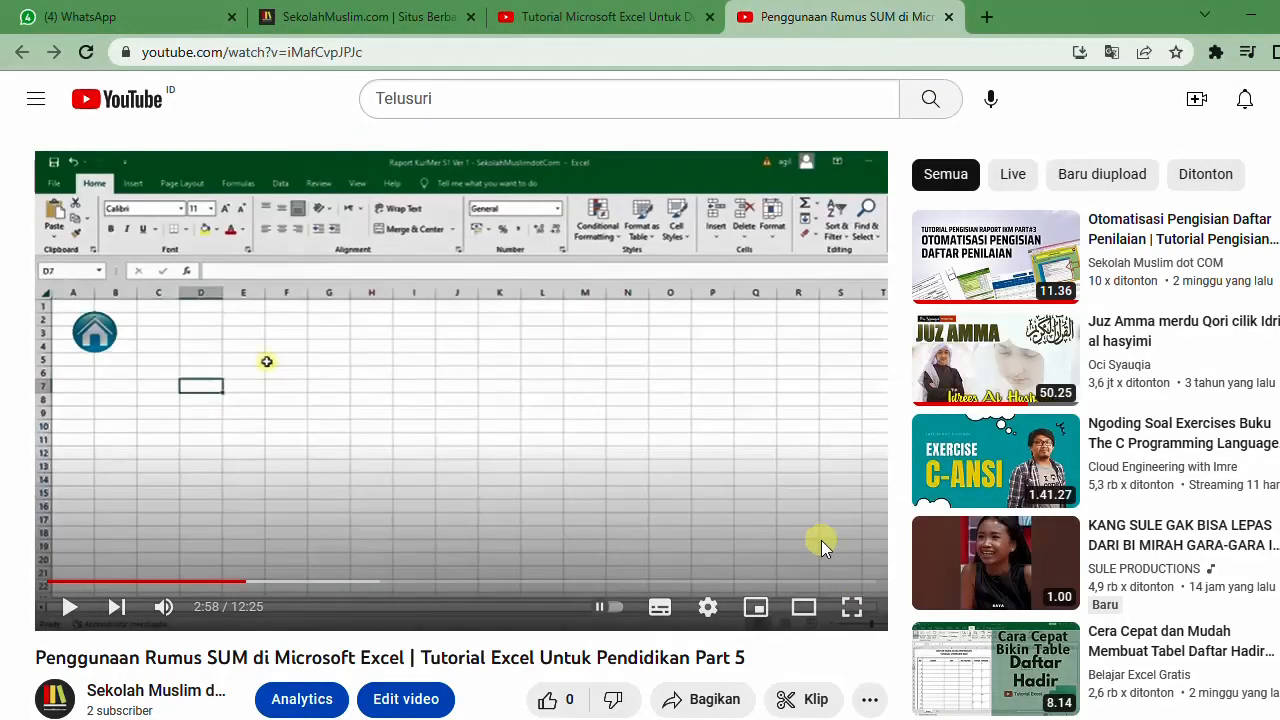
- Switch to the web browser and show the SekolahMuslim.com home page
left_click(370, 8)
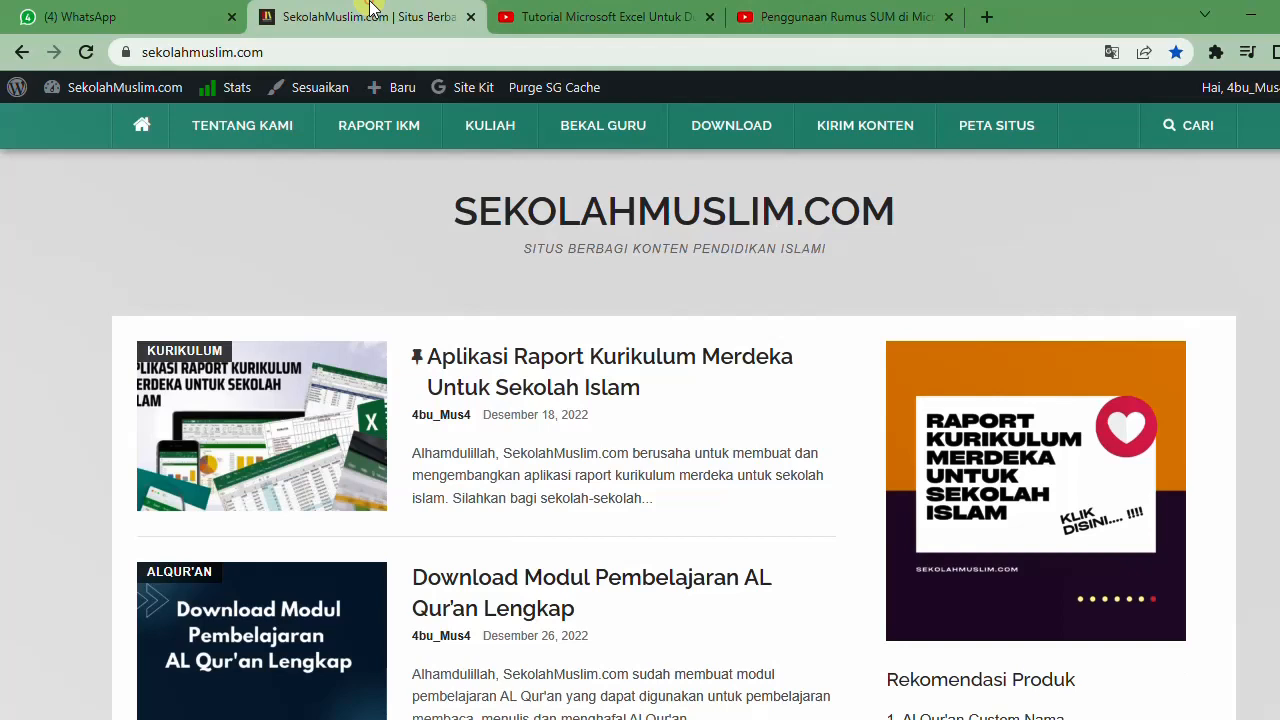
left_click(1040, 717)
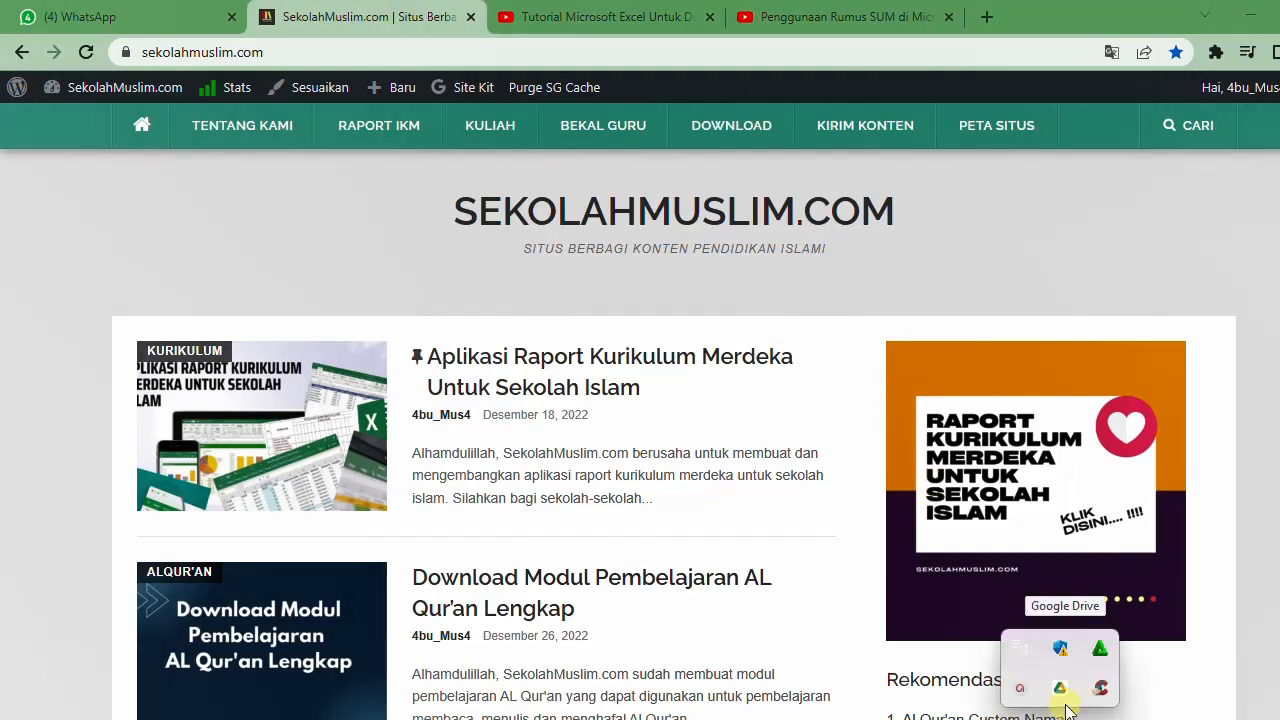